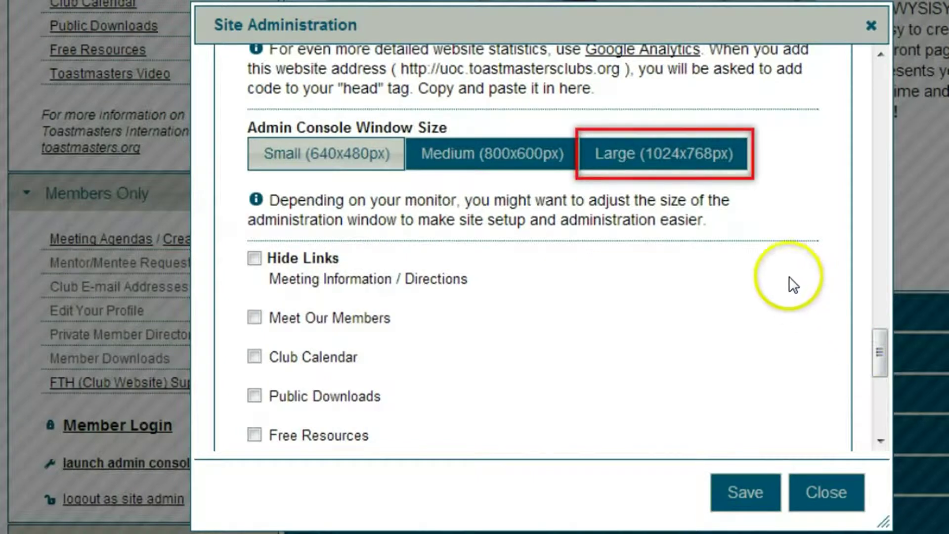
- Set the admin console window size to Large (1024x768px), save the setting and close the site administration window
{"action": "left_click", "coordinate": [656, 157]}
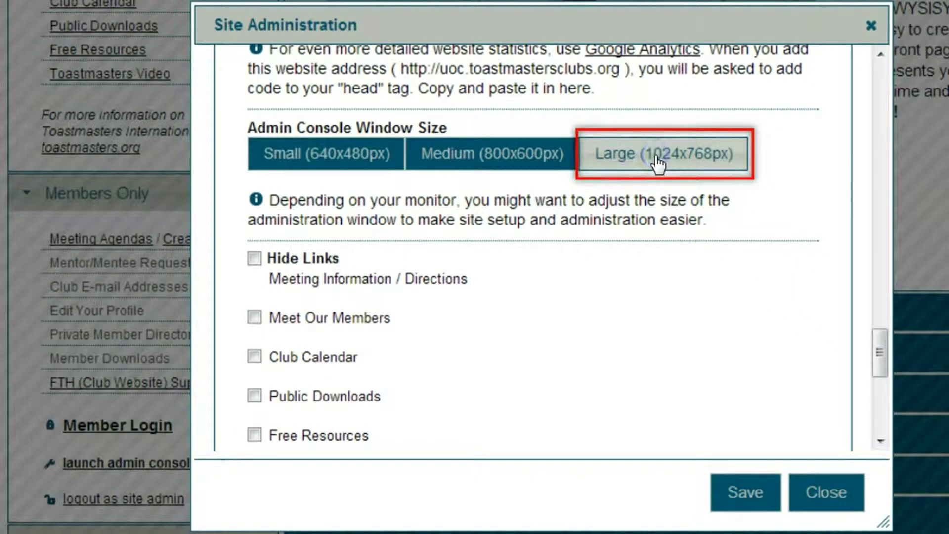
{"action": "left_click", "coordinate": [738, 493]}
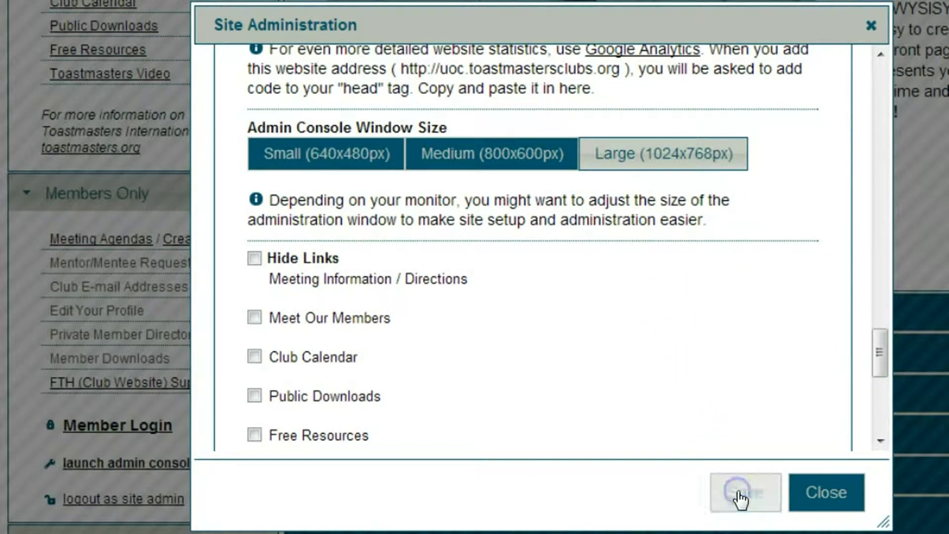
{"action": "left_click", "coordinate": [826, 492]}
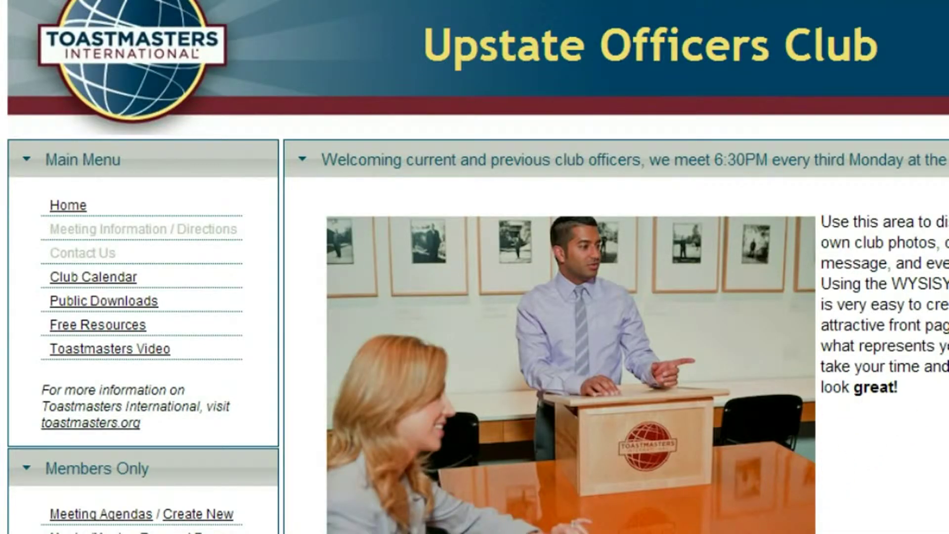
- Relaunch the admin console and make the home page message editor taller so more content can be edited at once
{"action": "scroll", "coordinate": [474, 267], "scroll_direction": "down", "scroll_amount": 5}
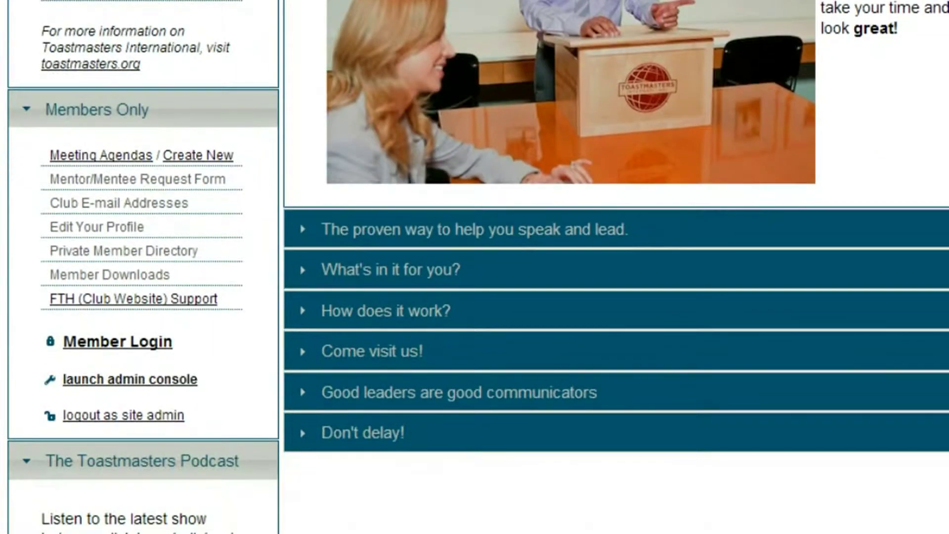
{"action": "left_click", "coordinate": [142, 379]}
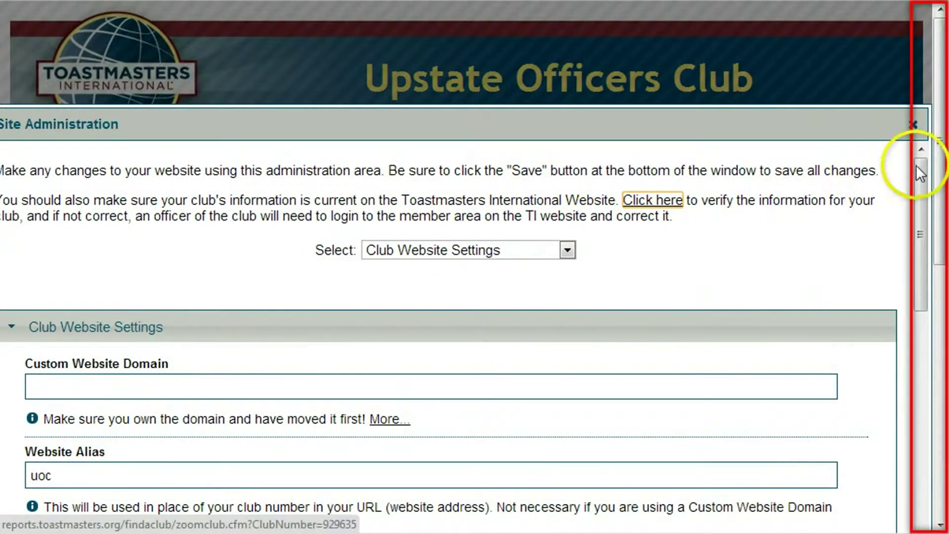
{"action": "left_click_drag", "start_coordinate": [940, 170], "coordinate": [939, 232]}
{"action": "left_click_drag", "start_coordinate": [917, 144], "coordinate": [907, 397]}
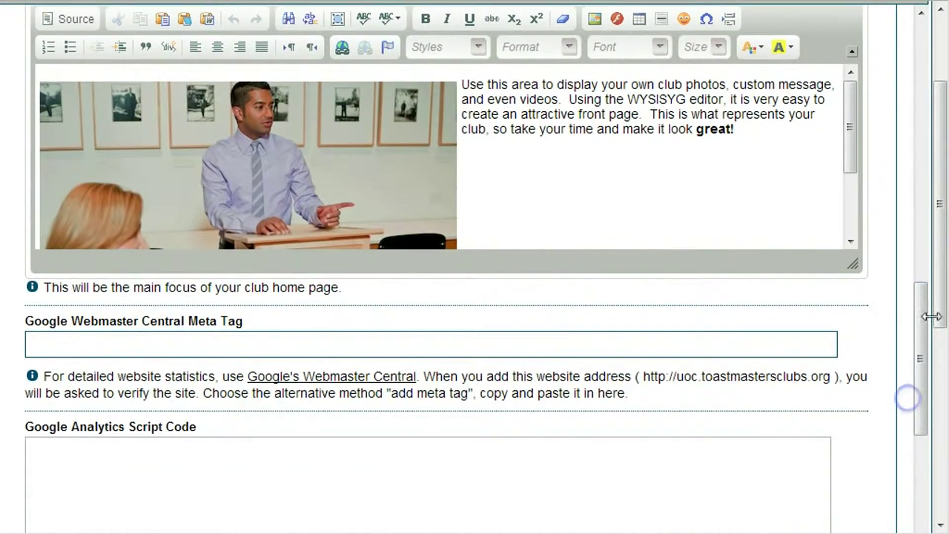
{"action": "mouse_move", "coordinate": [938, 303]}
{"action": "left_mouse_down"}
{"action": "mouse_move", "coordinate": [938, 348]}
{"action": "mouse_move", "coordinate": [921, 297]}
{"action": "mouse_move", "coordinate": [918, 309]}
{"action": "left_mouse_up"}
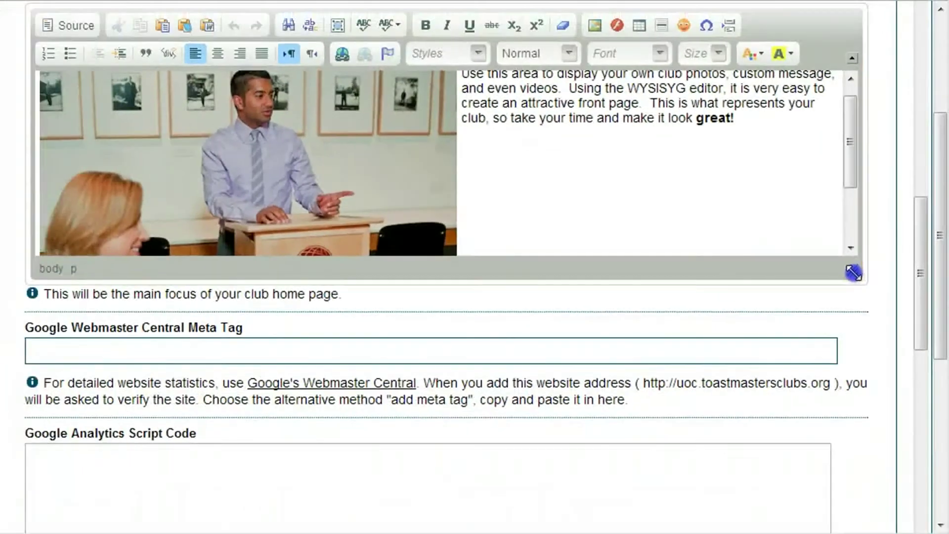
{"action": "left_click_drag", "start_coordinate": [853, 271], "coordinate": [850, 483]}
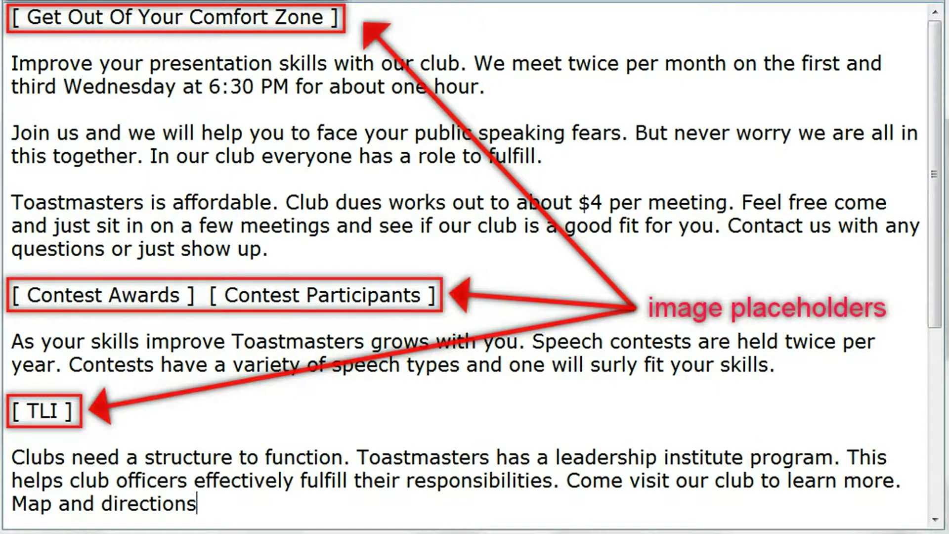
- Copy the whole prepared club text with its image placeholders and replace all existing content of the home page message editor with it
{"action": "mouse_move", "coordinate": [198, 503]}
{"action": "left_mouse_down"}
{"action": "mouse_move", "coordinate": [89, 372]}
{"action": "mouse_move", "coordinate": [13, 152]}
{"action": "mouse_move", "coordinate": [9, 19]}
{"action": "left_mouse_up"}
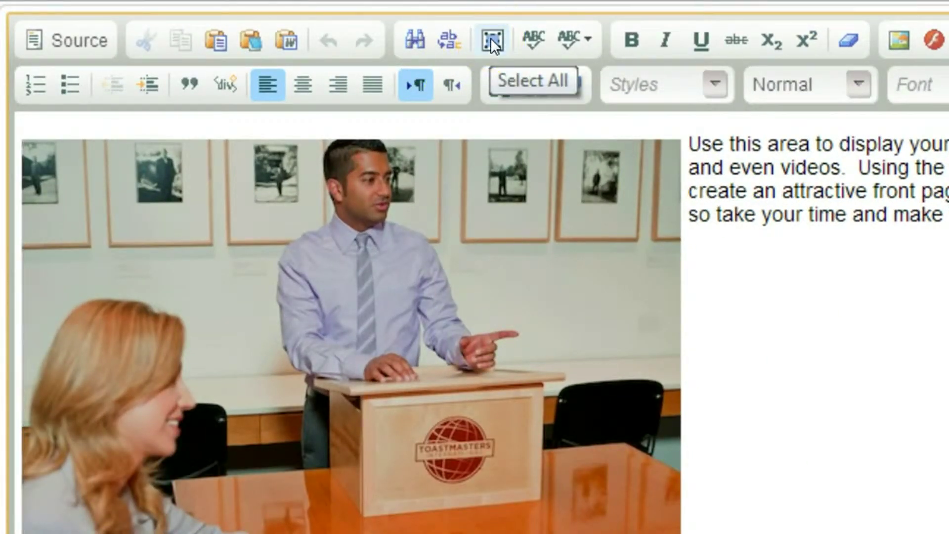
{"action": "left_click", "coordinate": [490, 38]}
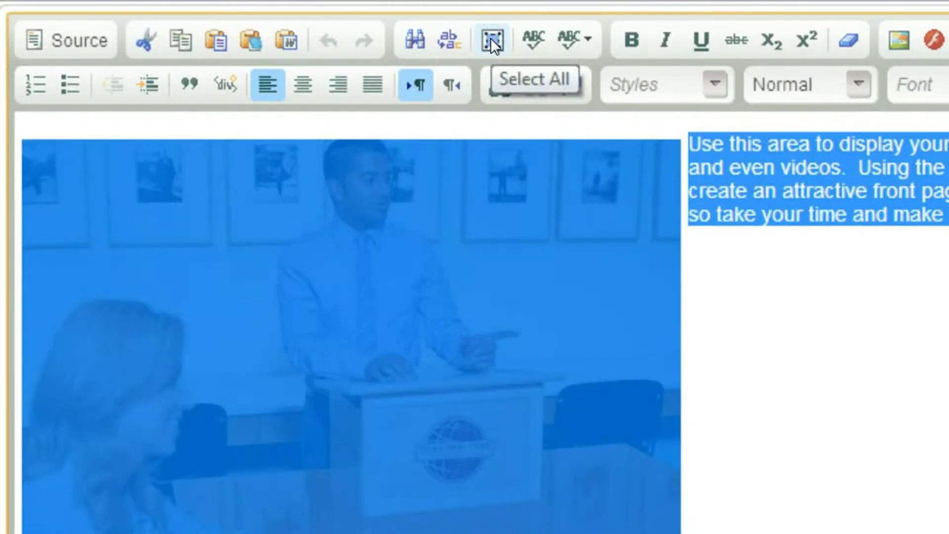
{"action": "key", "text": "Delete"}
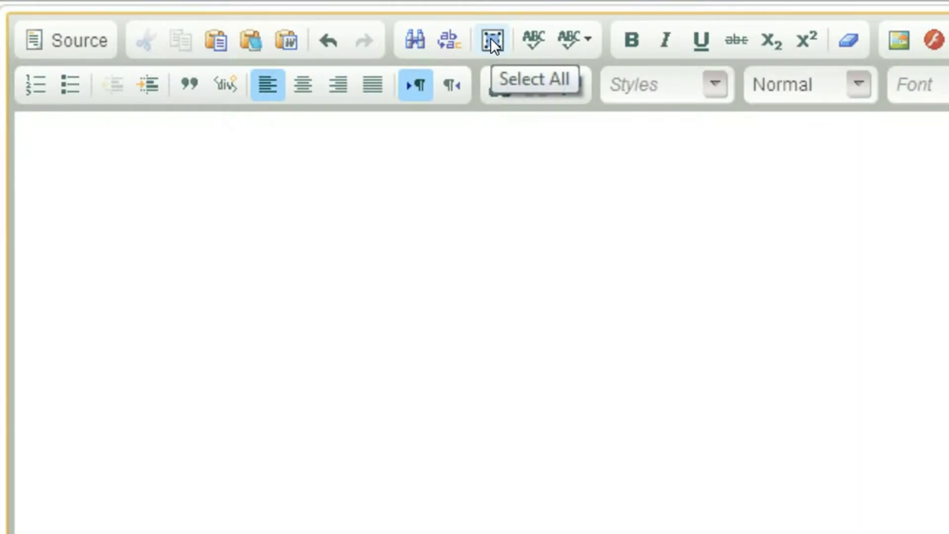
{"action": "key", "text": "ctrl+v"}
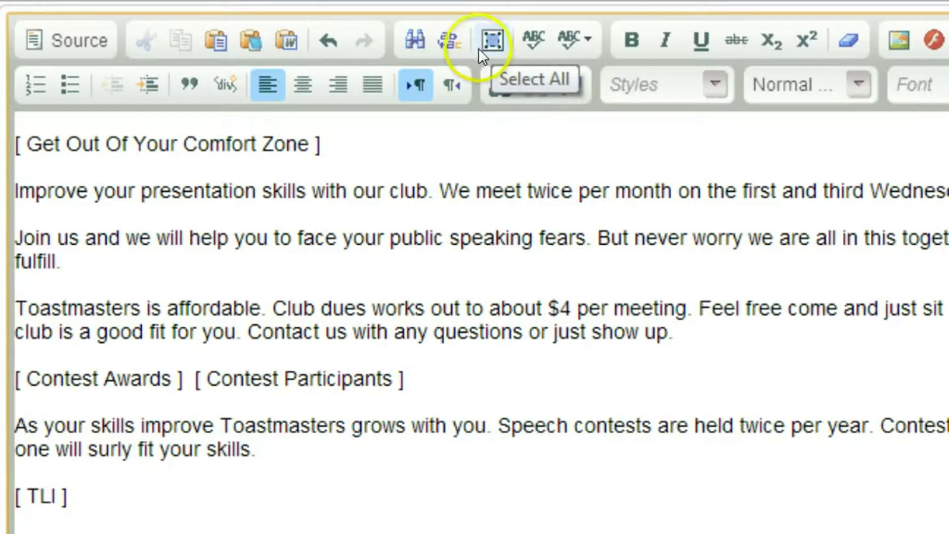
{"action": "left_click", "coordinate": [387, 128]}
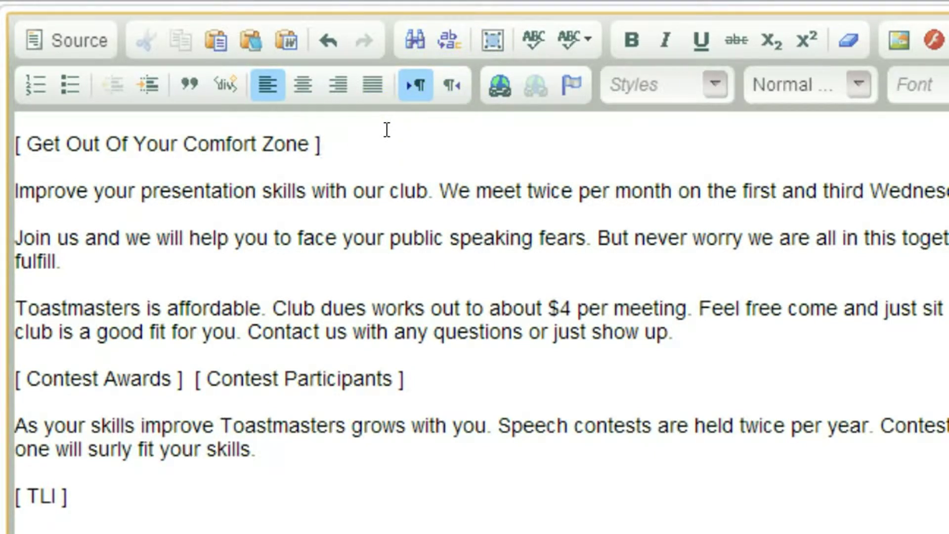
- Delete the "[ Get Out Of Your Comfort Zone ]" placeholder and upload the image YourComfortZone.png to the server
{"action": "triple_click", "coordinate": [364, 146]}
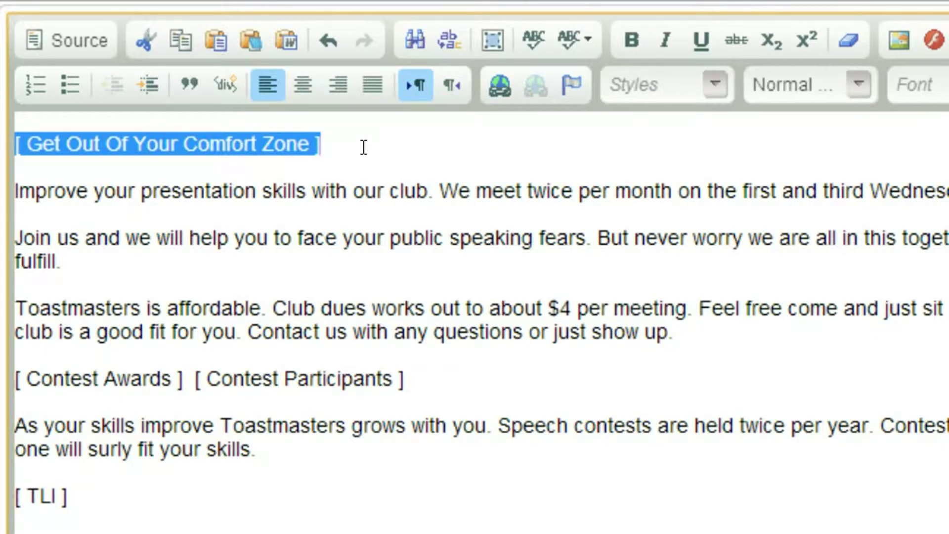
{"action": "key", "text": "Delete"}
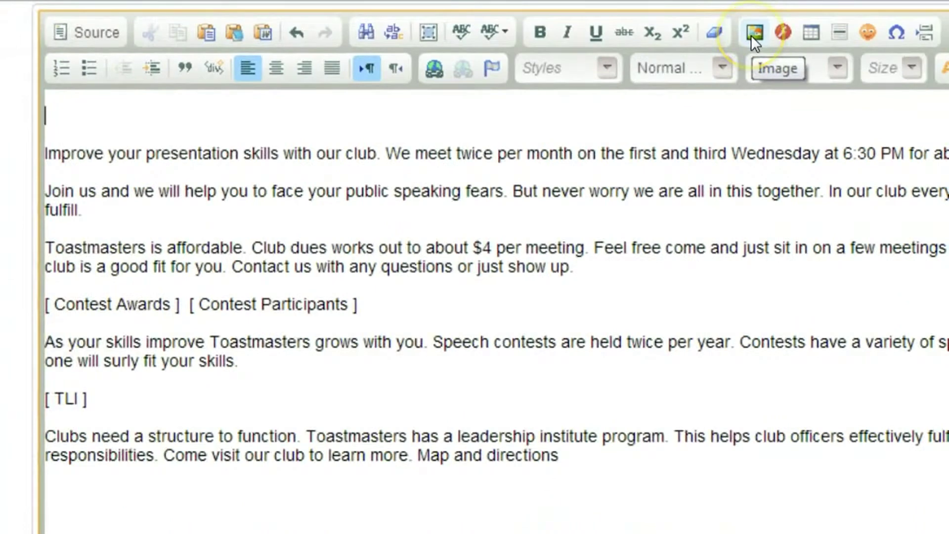
{"action": "left_click", "coordinate": [752, 33]}
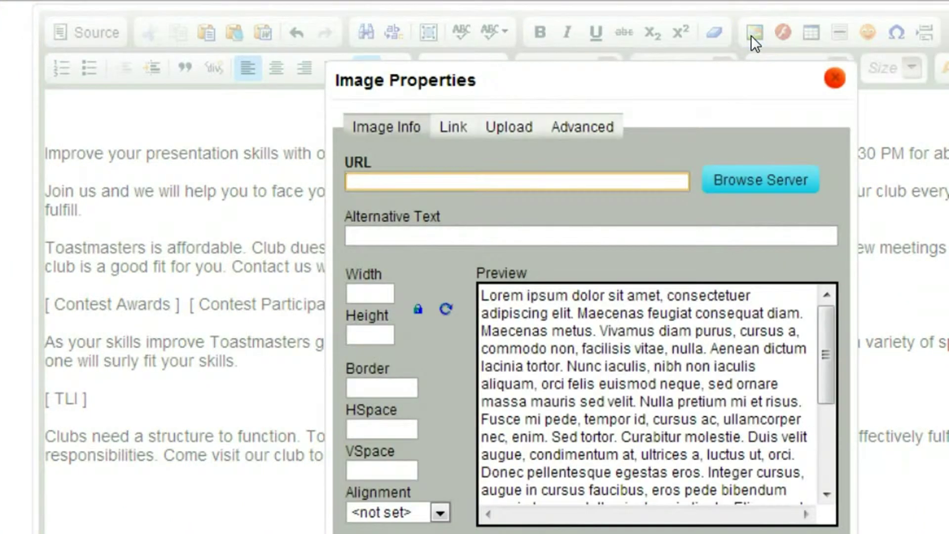
{"action": "left_click", "coordinate": [514, 126]}
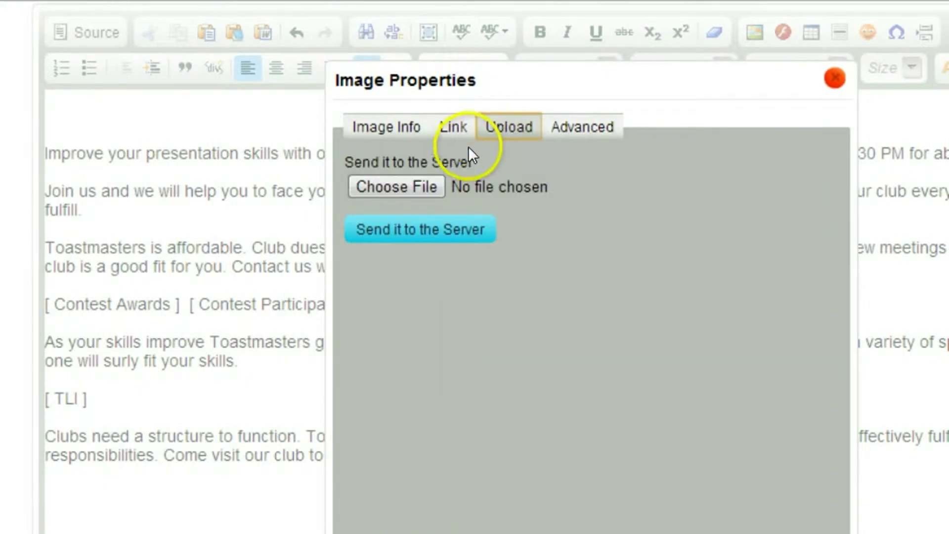
{"action": "left_click", "coordinate": [406, 184]}
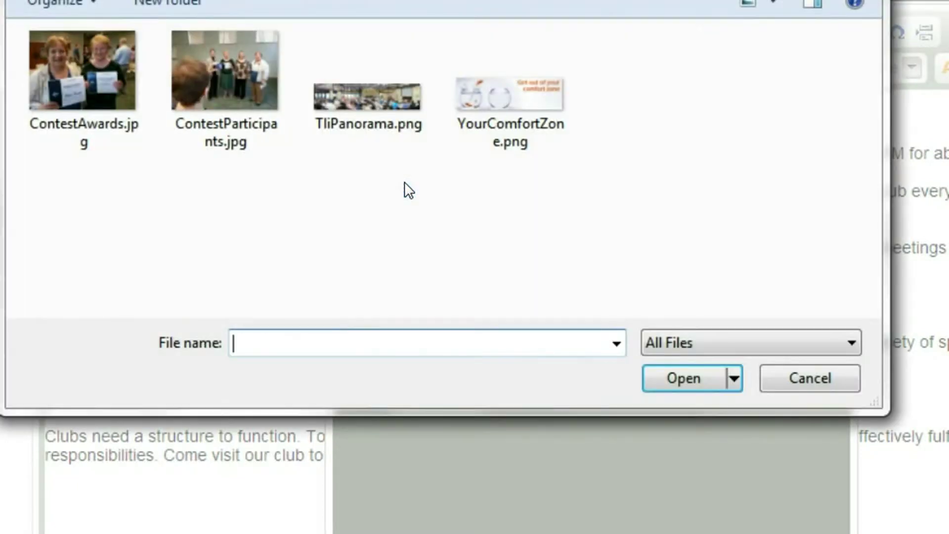
{"action": "left_click", "coordinate": [505, 102]}
{"action": "left_click", "coordinate": [663, 378]}
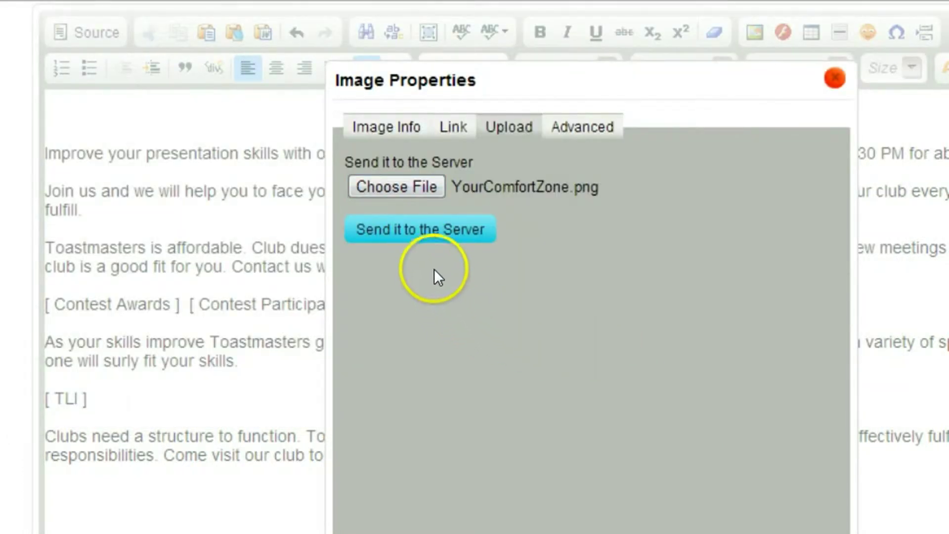
{"action": "left_click", "coordinate": [418, 229]}
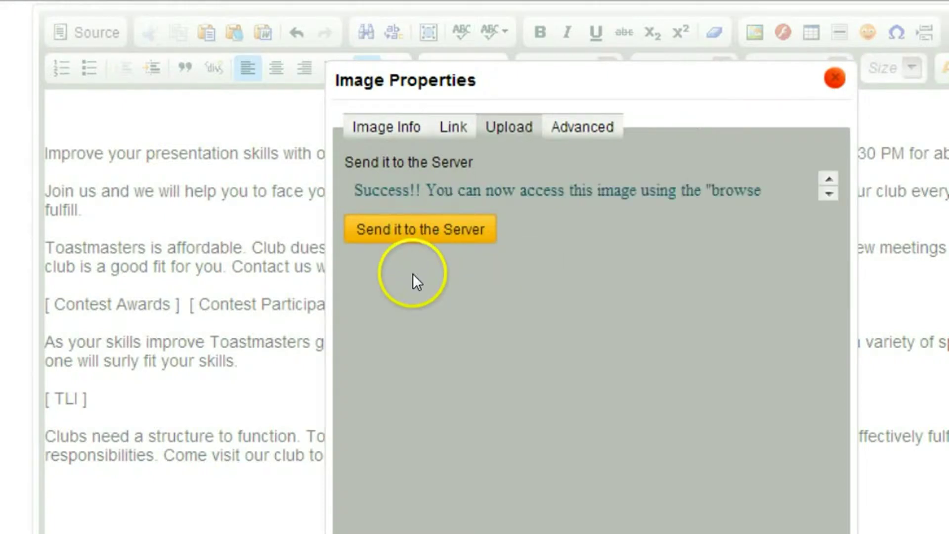
- Insert the uploaded comfort zone image from Your Image Library at the start of the home page message
{"action": "left_click", "coordinate": [390, 127]}
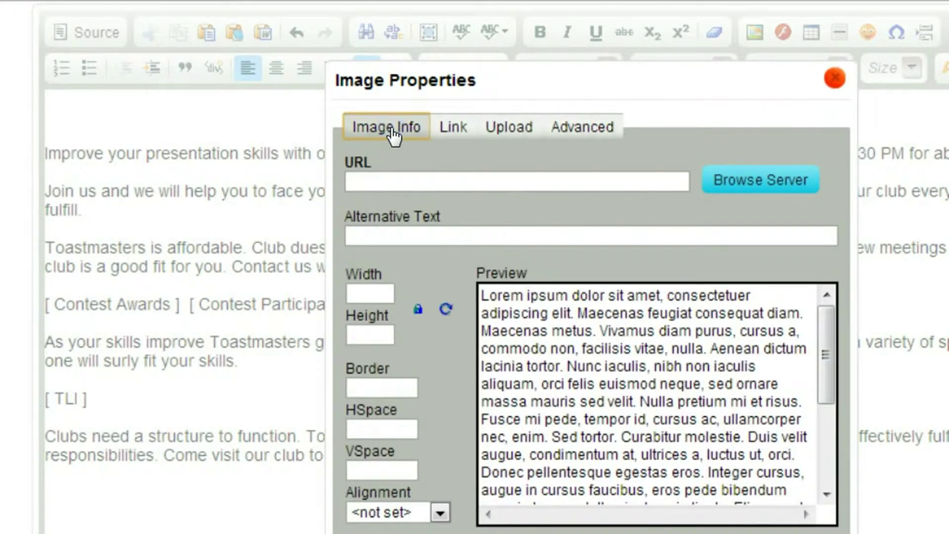
{"action": "left_click", "coordinate": [736, 180]}
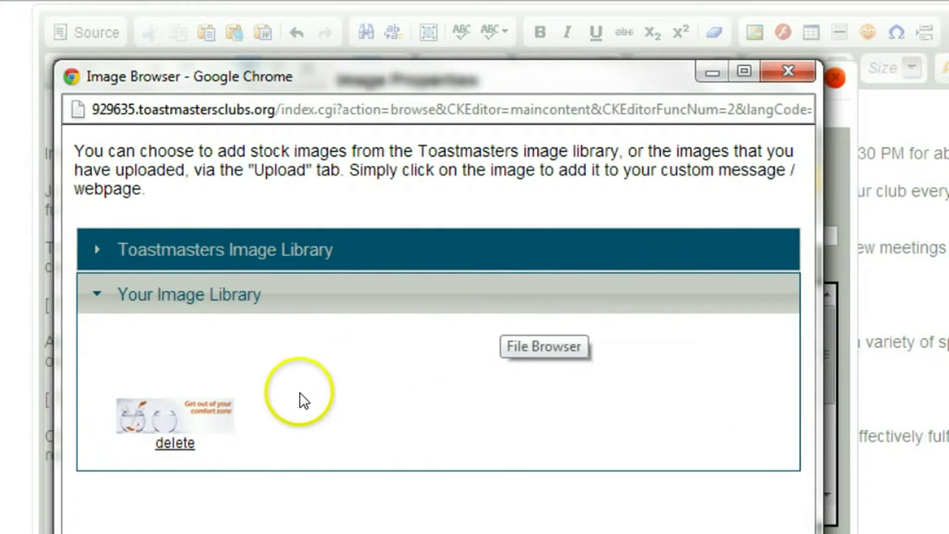
{"action": "left_click", "coordinate": [196, 402]}
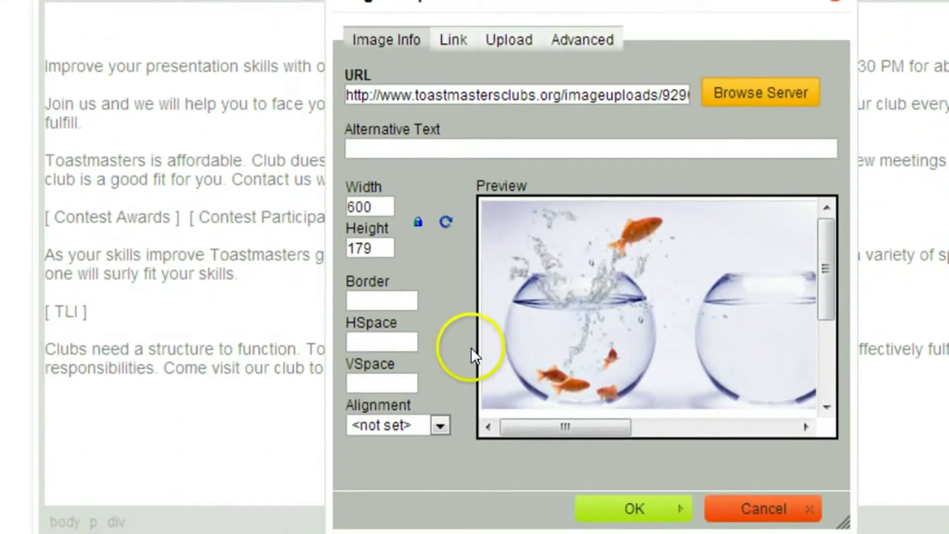
{"action": "left_click", "coordinate": [618, 501]}
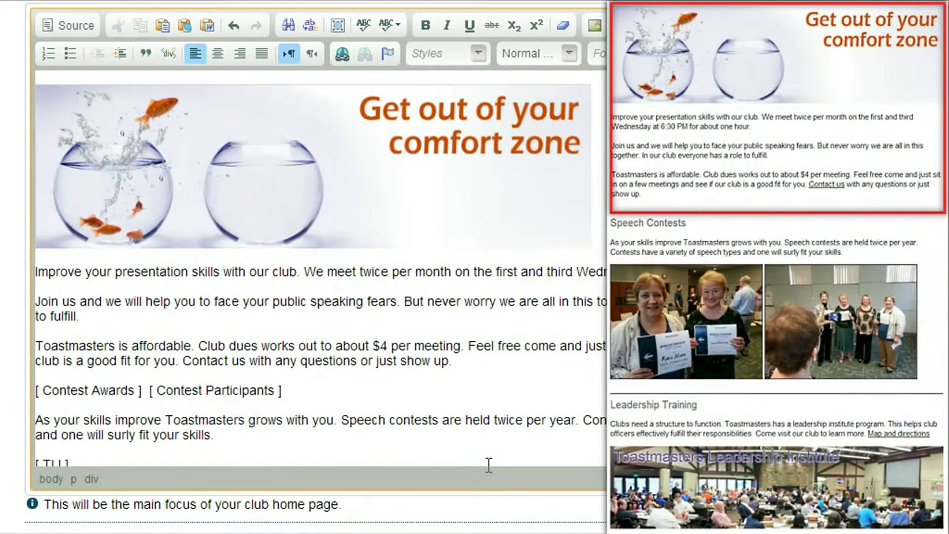
- Move the "[ Contest Awards ] [ Contest Participants ]" line below the speech contests paragraph, separated by a blank line
{"action": "left_click", "coordinate": [302, 390]}
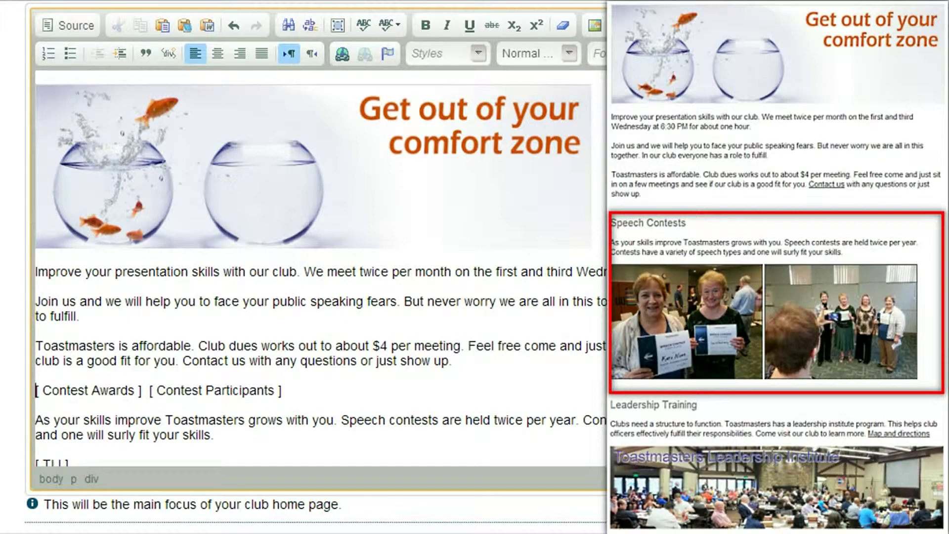
{"action": "scroll", "coordinate": [317, 267], "scroll_direction": "down", "scroll_amount": 3}
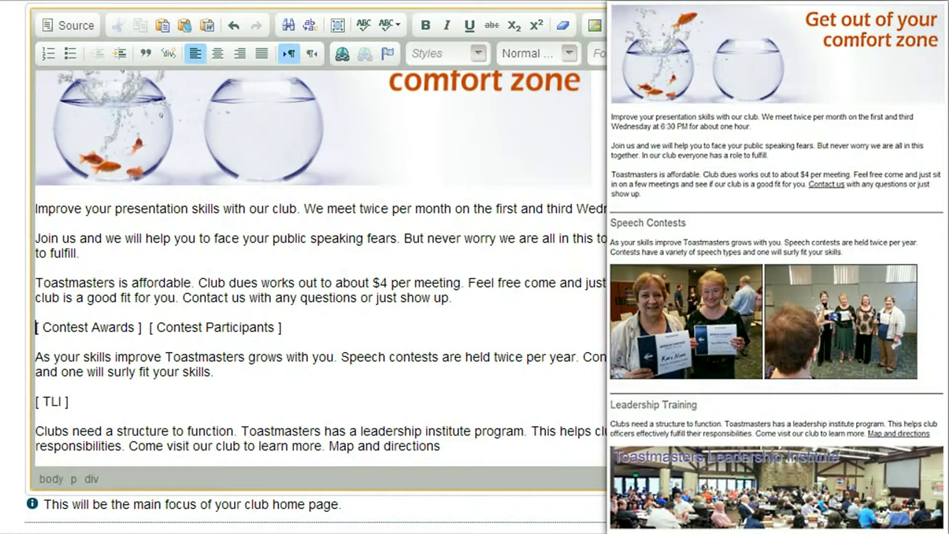
{"action": "key", "text": "shift+End"}
{"action": "key", "text": "ctrl+c"}
{"action": "key", "text": "Delete"}
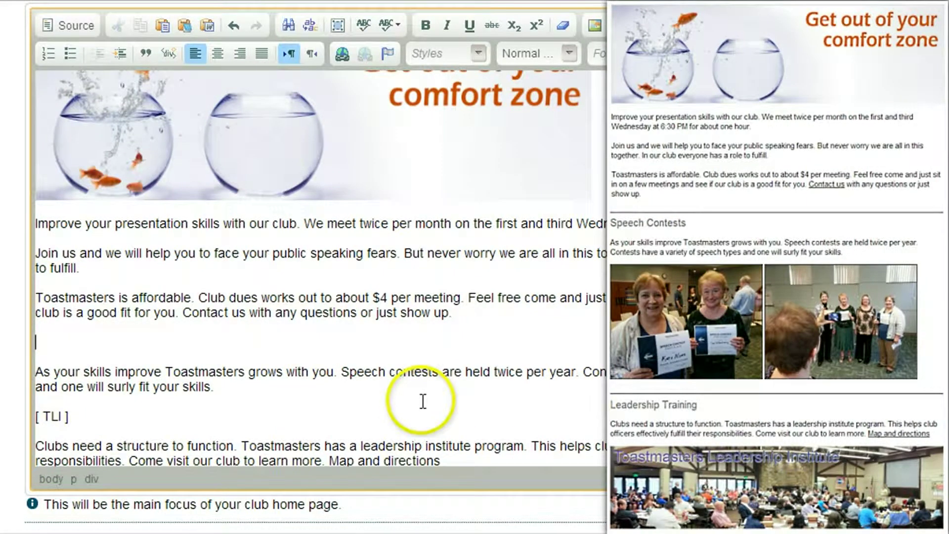
{"action": "key", "text": "Return"}
{"action": "key", "text": "ctrl+v"}
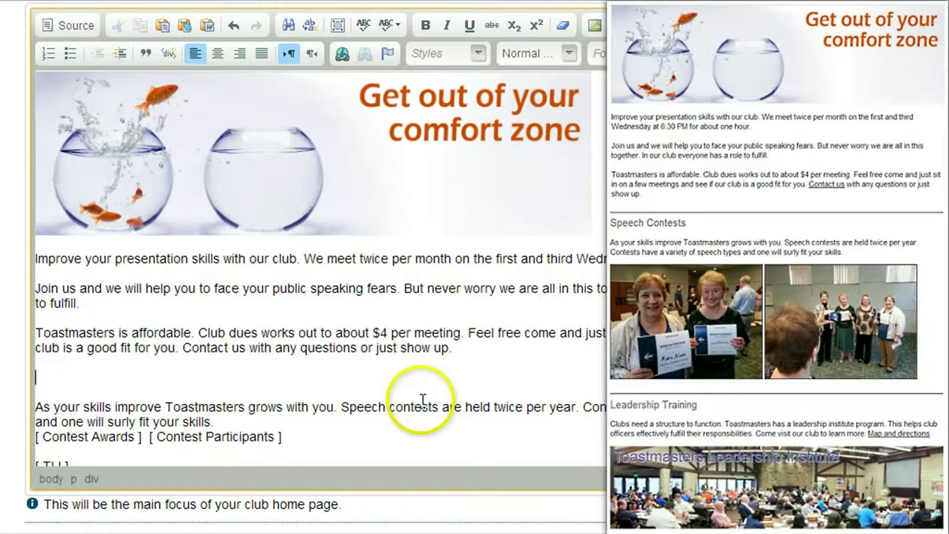
{"action": "key", "text": "Delete"}
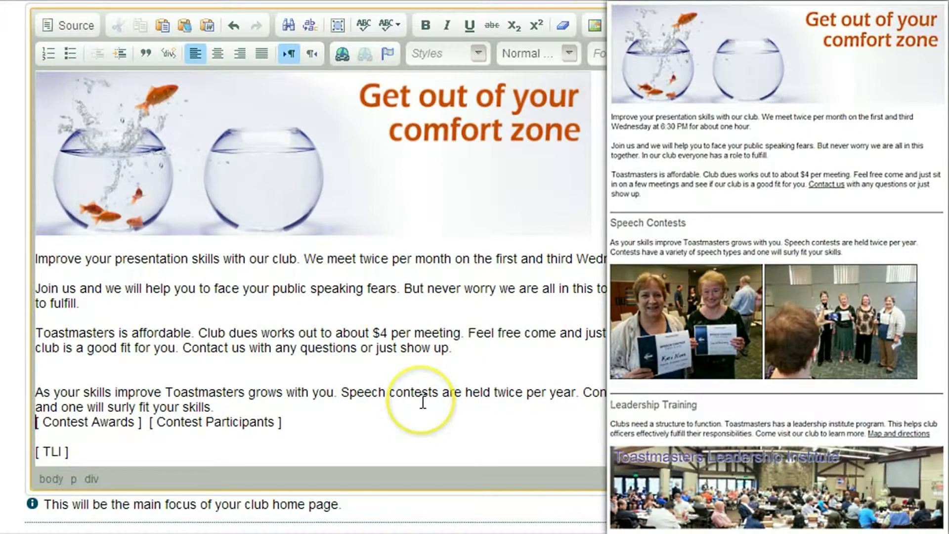
{"action": "key", "text": "Return"}
- Move the "[ TLI ]" placeholder to a new line below the leadership paragraph ending in "Map and directions"
{"action": "key", "text": "Down"}
{"action": "key", "text": "Down"}
{"action": "key", "text": "Down"}
{"action": "key", "text": "Down"}
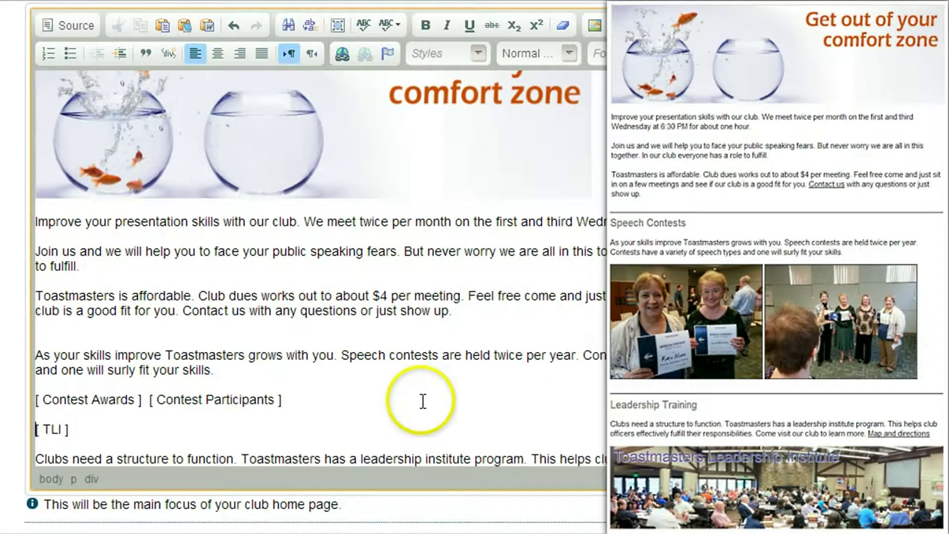
{"action": "key", "text": "shift+Right"}
{"action": "key", "text": "shift+Right"}
{"action": "key", "text": "shift+Right"}
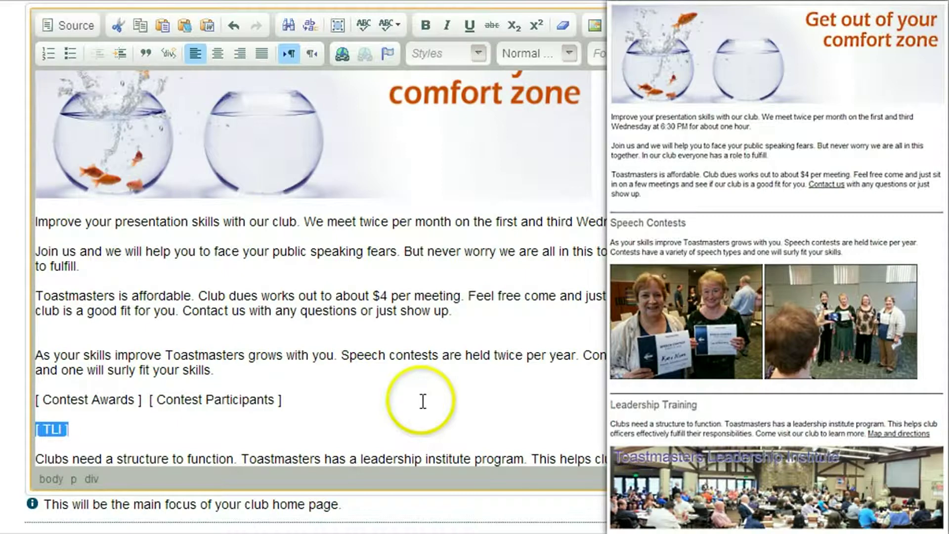
{"action": "key", "text": "Delete"}
{"action": "key", "text": "Down"}
{"action": "key", "text": "Down"}
{"action": "key", "text": "End"}
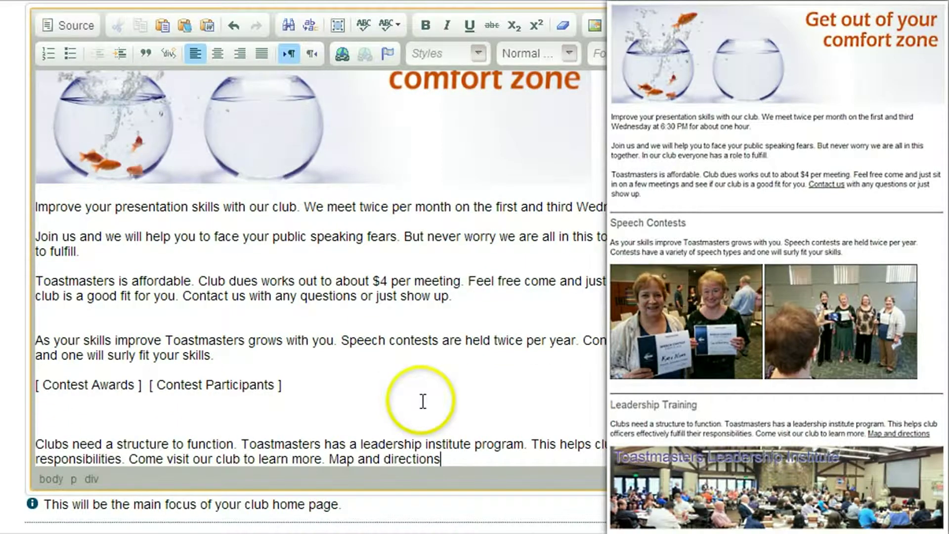
{"action": "key", "text": "Return"}
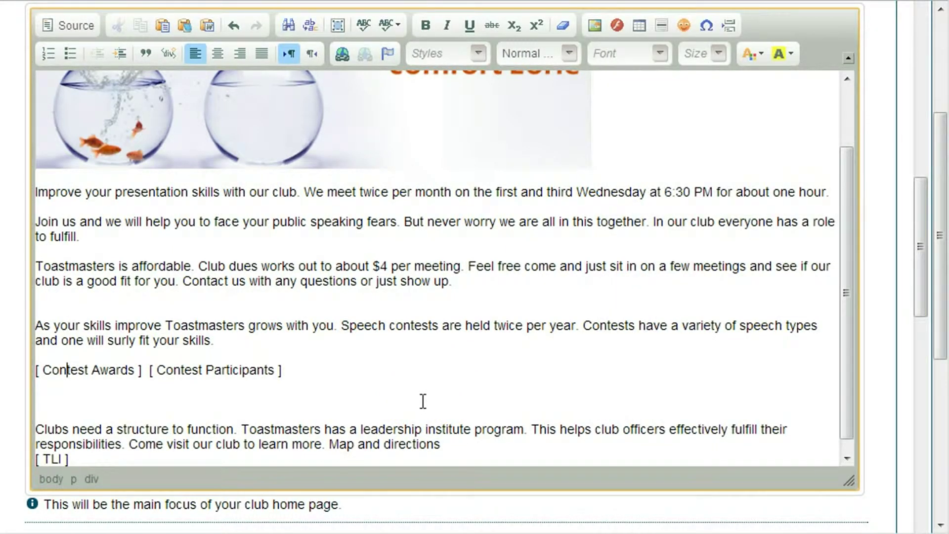
- Delete the "[ Contest Awards ]" placeholder, keeping "[ Contest Participants ]" on the same line
{"action": "key", "text": "shift+Right"}
{"action": "key", "text": "shift+Right"}
{"action": "key", "text": "shift+Right"}
{"action": "key", "text": "shift+Right"}
{"action": "key", "text": "shift+Right"}
{"action": "key", "text": "shift+Right"}
{"action": "key", "text": "shift+Right"}
{"action": "key", "text": "shift+Right"}
{"action": "key", "text": "shift+Right"}
{"action": "key", "text": "shift+Right"}
{"action": "key", "text": "shift+Right"}
{"action": "key", "text": "shift+Right"}
{"action": "key", "text": "shift+Right"}
{"action": "key", "text": "shift+Right"}
{"action": "key", "text": "shift+Right"}
{"action": "key", "text": "shift+Right"}
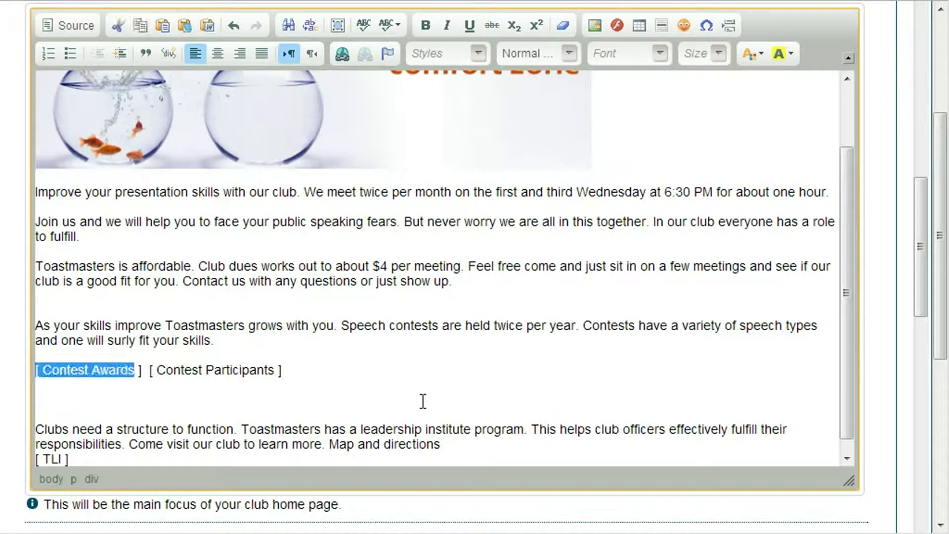
{"action": "key", "text": "Delete"}
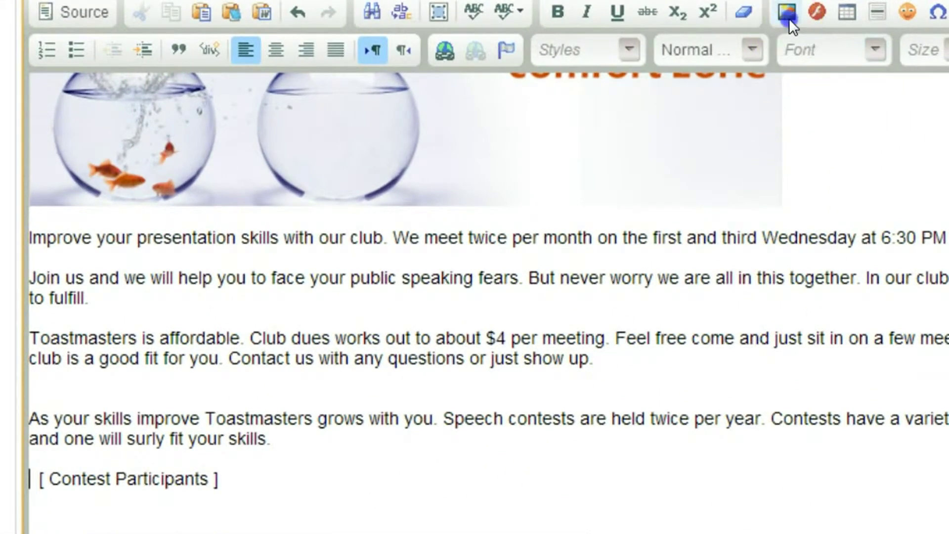
- Upload ContestAwards.jpg to the server for the spot just before the "[ Contest Participants ]" placeholder
{"action": "left_click", "coordinate": [788, 15]}
{"action": "left_click", "coordinate": [522, 108]}
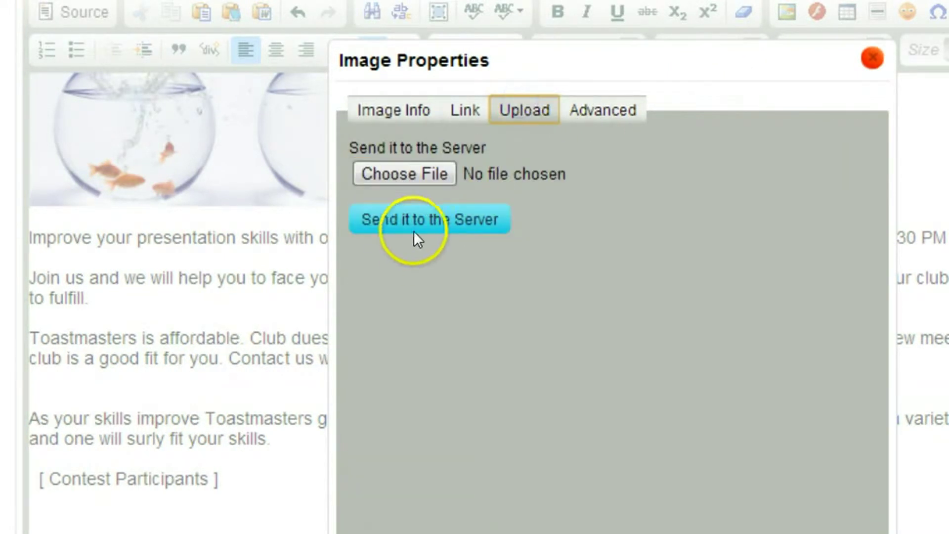
{"action": "left_click", "coordinate": [415, 174]}
{"action": "left_click", "coordinate": [74, 60]}
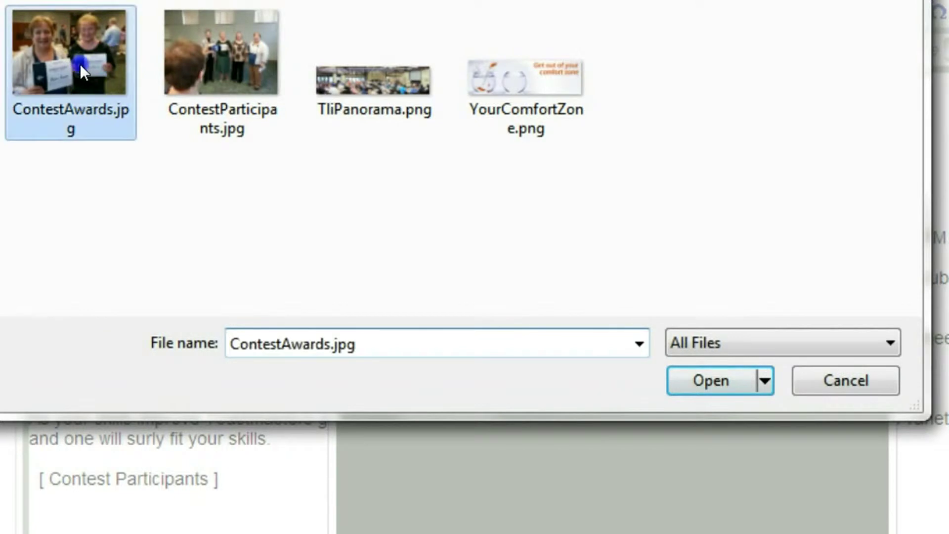
{"action": "left_click", "coordinate": [719, 378]}
{"action": "left_click", "coordinate": [419, 220]}
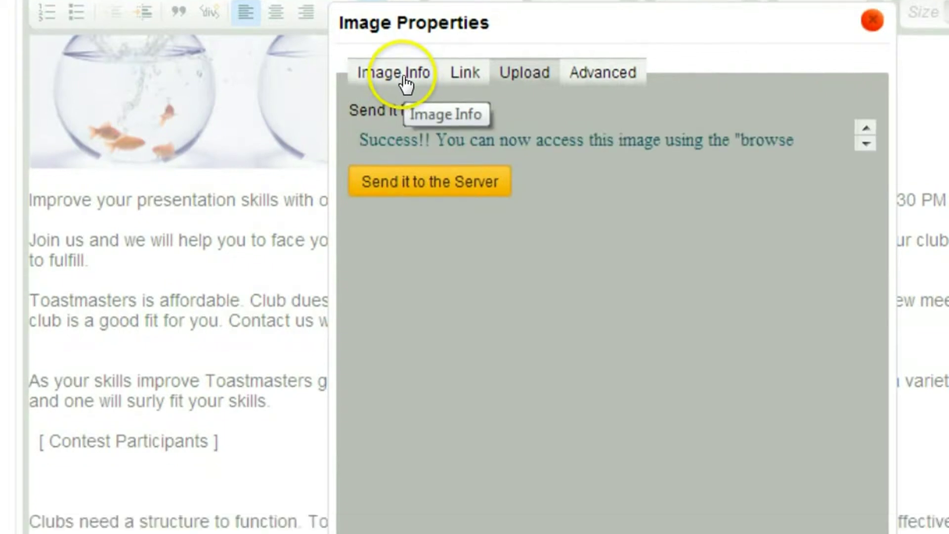
- Choose the uploaded contest awards photo from Your Image Library as the image source
{"action": "left_click", "coordinate": [402, 110]}
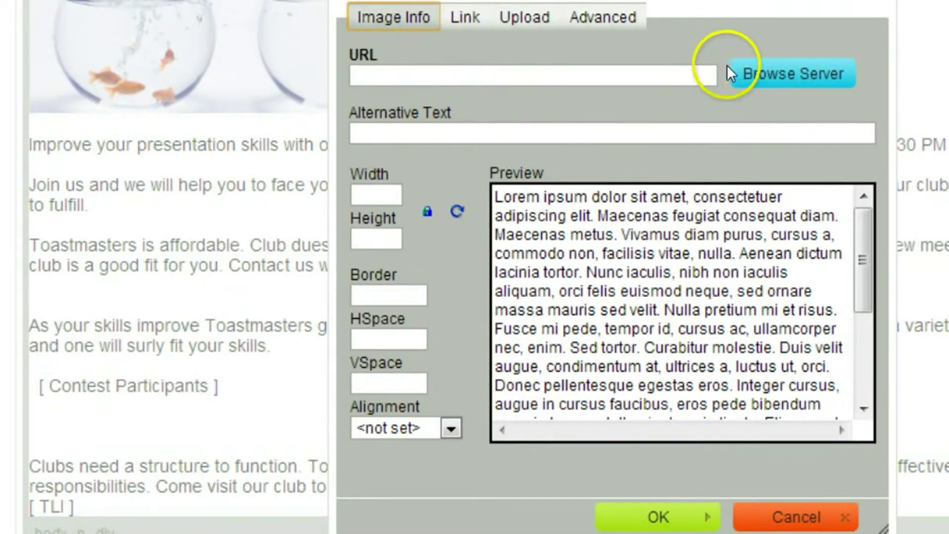
{"action": "left_click", "coordinate": [758, 70]}
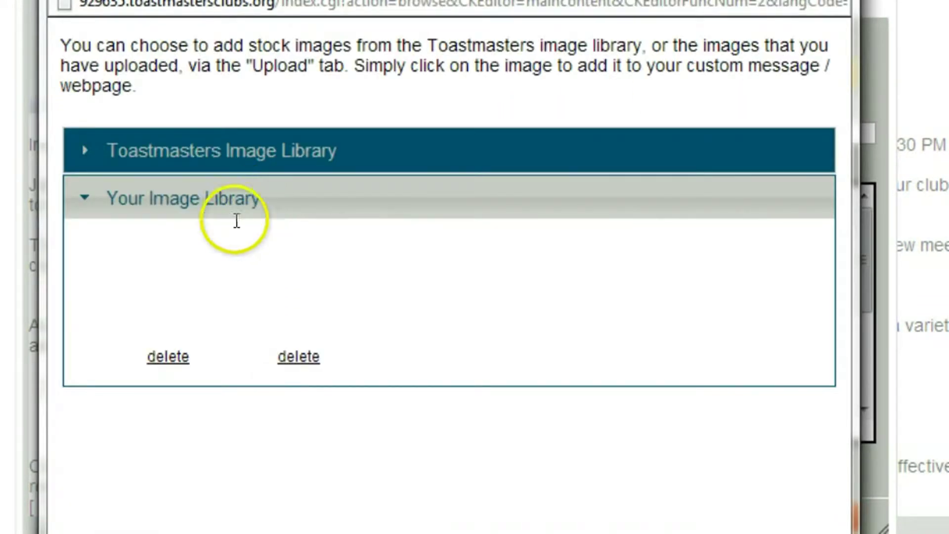
{"action": "left_click", "coordinate": [307, 299]}
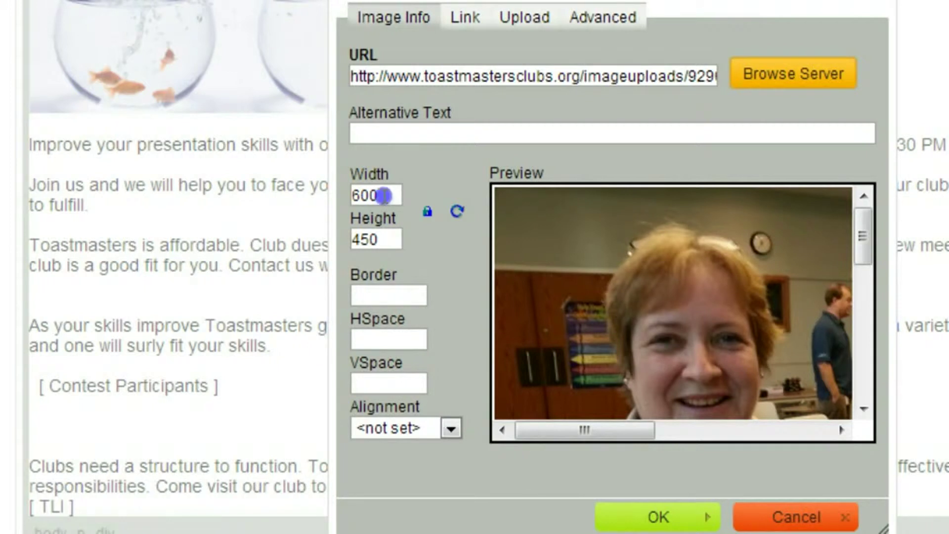
- Set the contest awards photo's width to 300 and its alignment to Left, and insert it into the message
{"action": "double_click", "coordinate": [386, 195]}
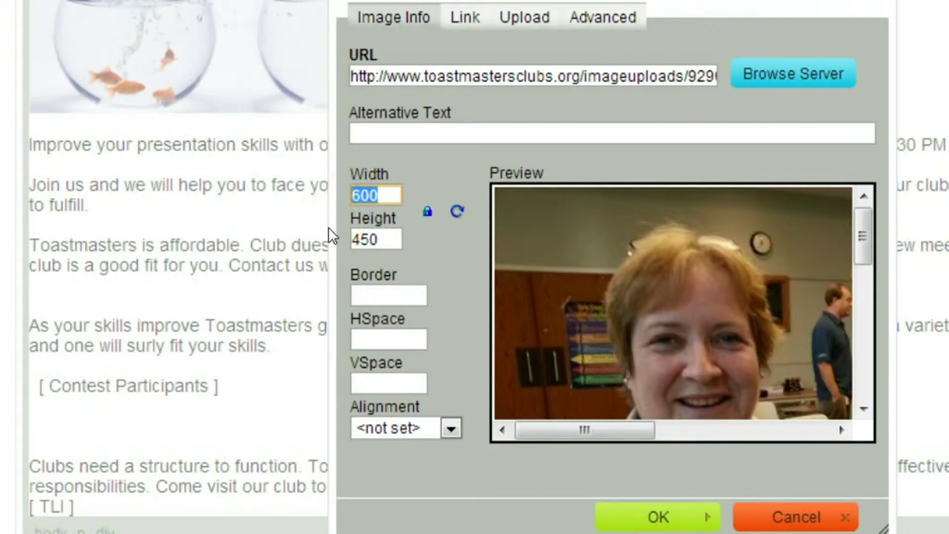
{"action": "key", "text": "shift+Left"}
{"action": "key", "text": "shift+Left"}
{"action": "type", "text": "3"}
{"action": "left_click", "coordinate": [362, 275]}
{"action": "left_click", "coordinate": [451, 428]}
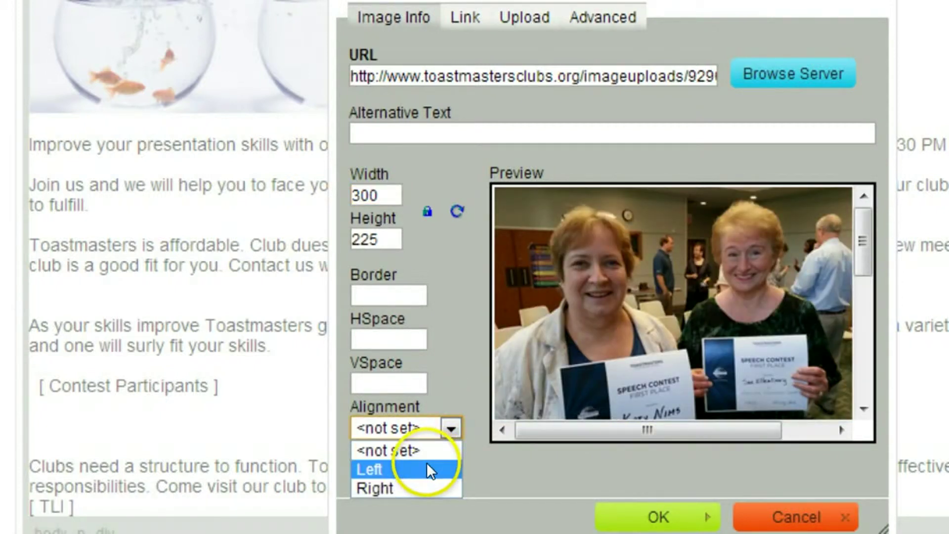
{"action": "left_click", "coordinate": [427, 465]}
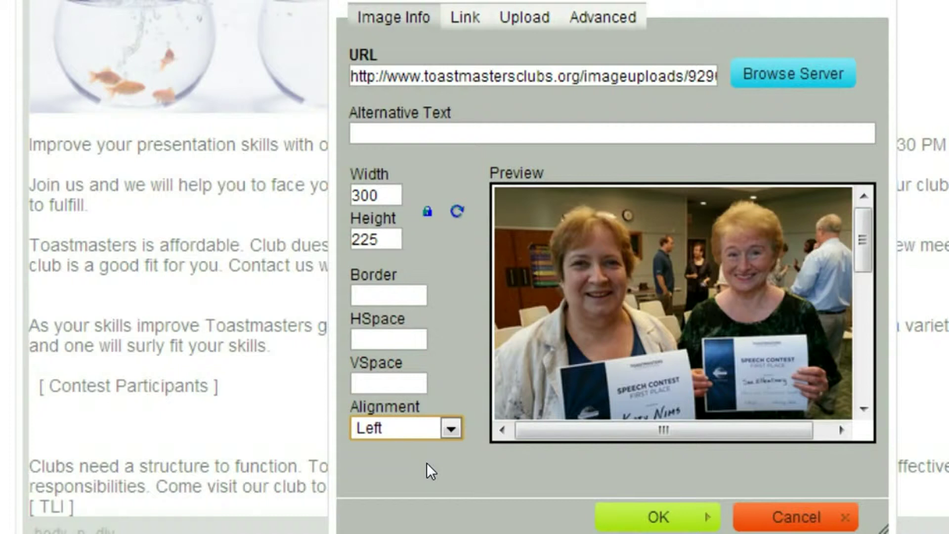
{"action": "left_click", "coordinate": [650, 516]}
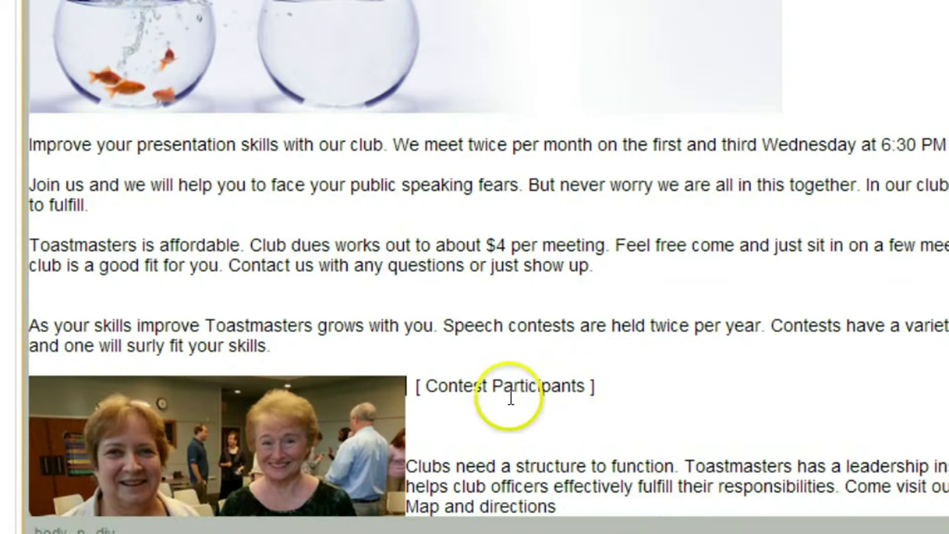
- Delete the "[ Contest Participants ]" placeholder and upload ContestParticipants.jpg to the server for that spot
{"action": "left_click", "coordinate": [418, 387]}
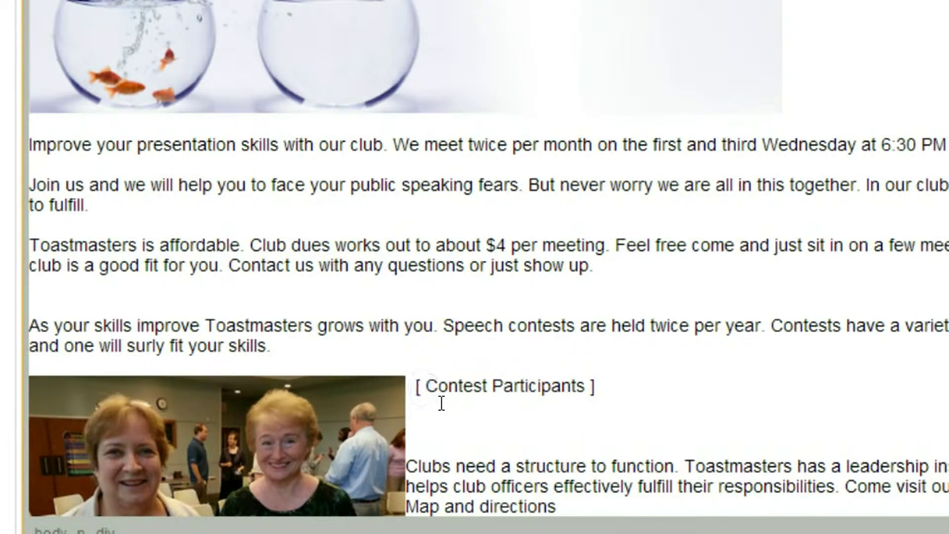
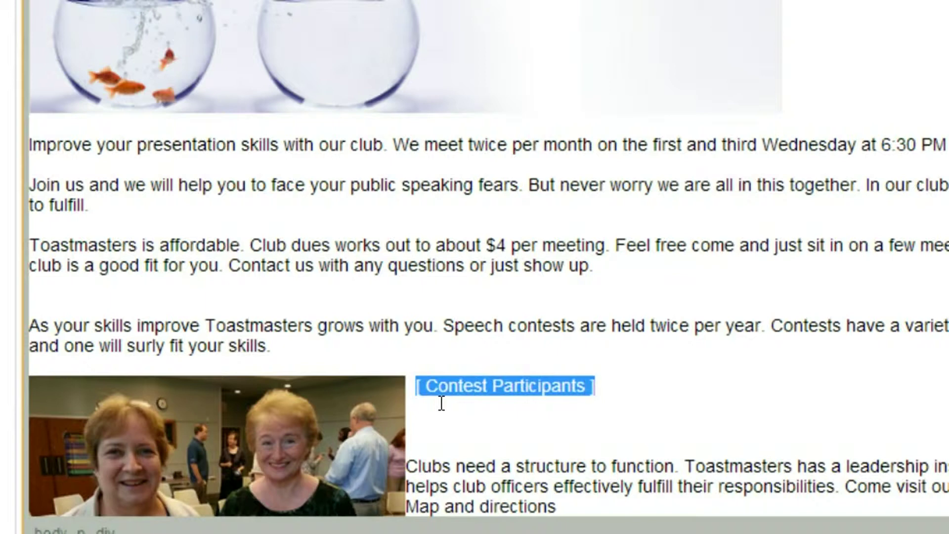
{"action": "key", "text": "Delete"}
{"action": "scroll", "coordinate": [440, 425], "scroll_direction": "up", "scroll_amount": 3}
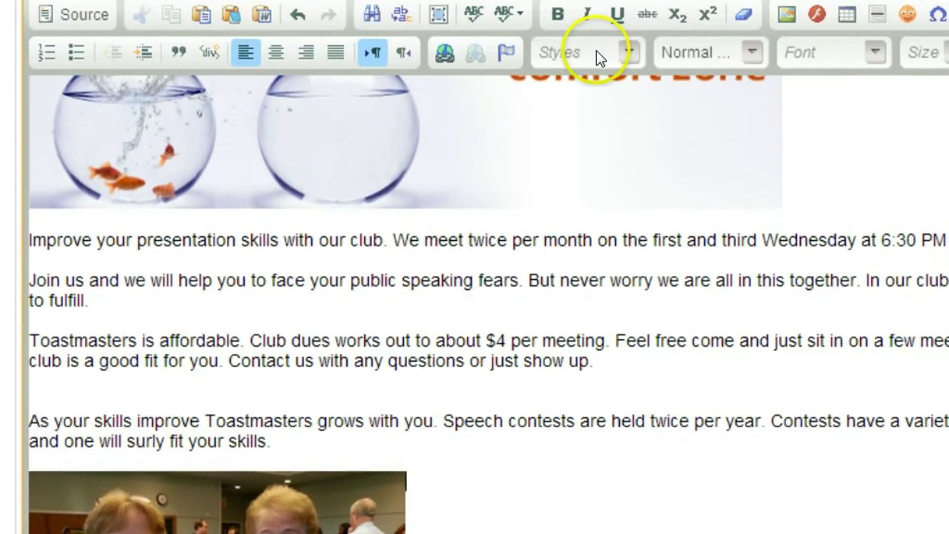
{"action": "left_click", "coordinate": [784, 14]}
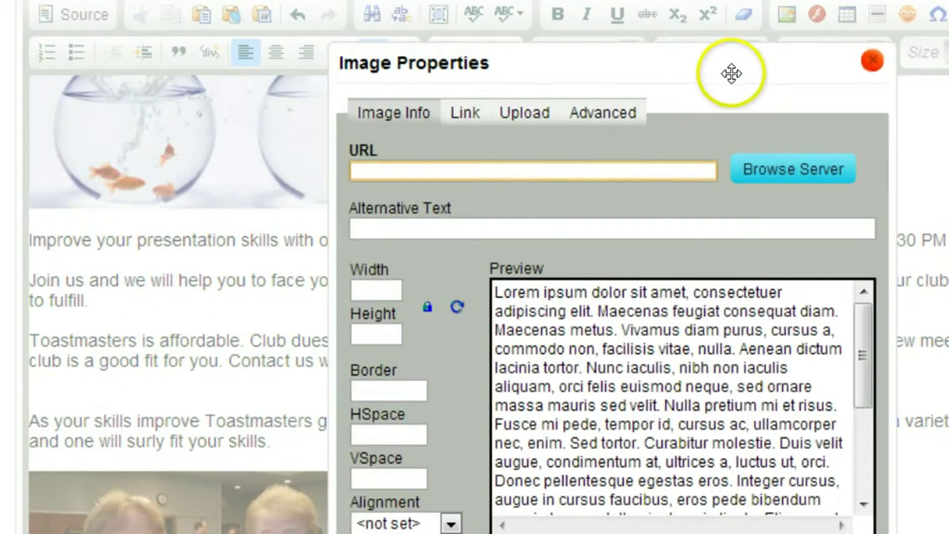
{"action": "left_click", "coordinate": [522, 119]}
{"action": "left_click", "coordinate": [413, 177]}
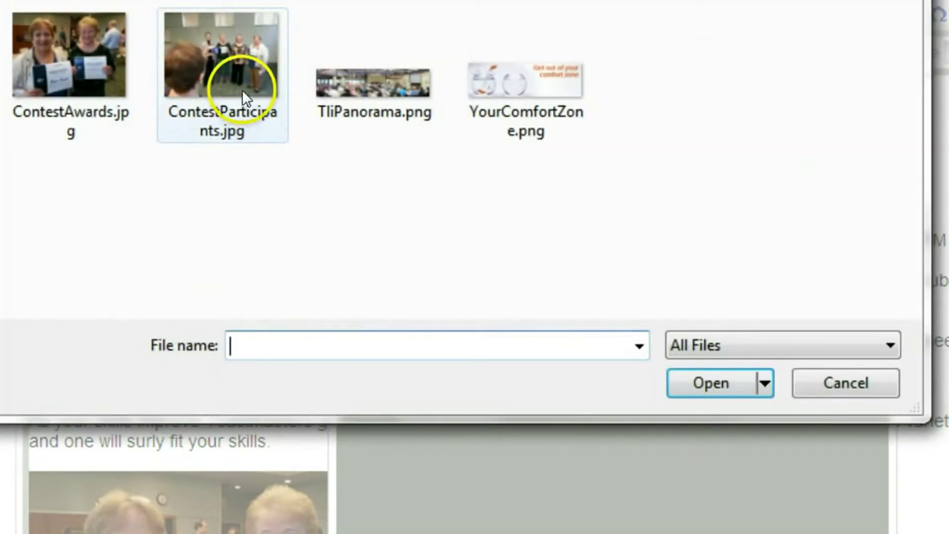
{"action": "left_click", "coordinate": [237, 87]}
{"action": "left_click", "coordinate": [702, 382]}
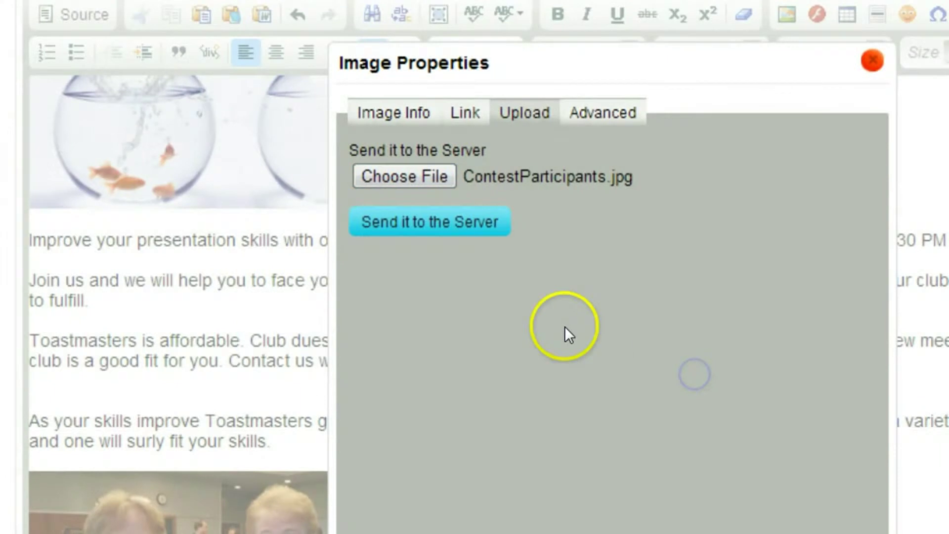
{"action": "left_click", "coordinate": [423, 228]}
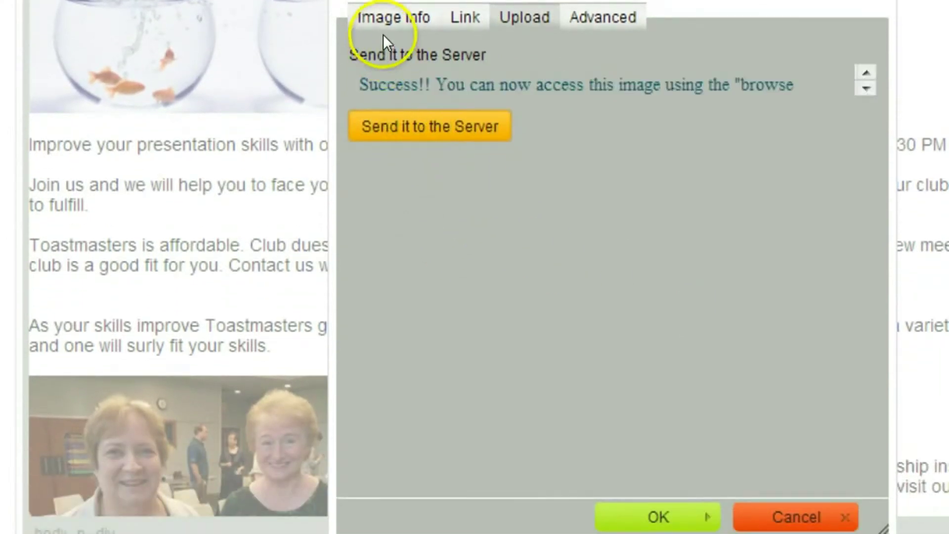
- Insert the uploaded contest participants photo from Your Image Library beside the awards photo, with its width set to 300
{"action": "left_click", "coordinate": [381, 19]}
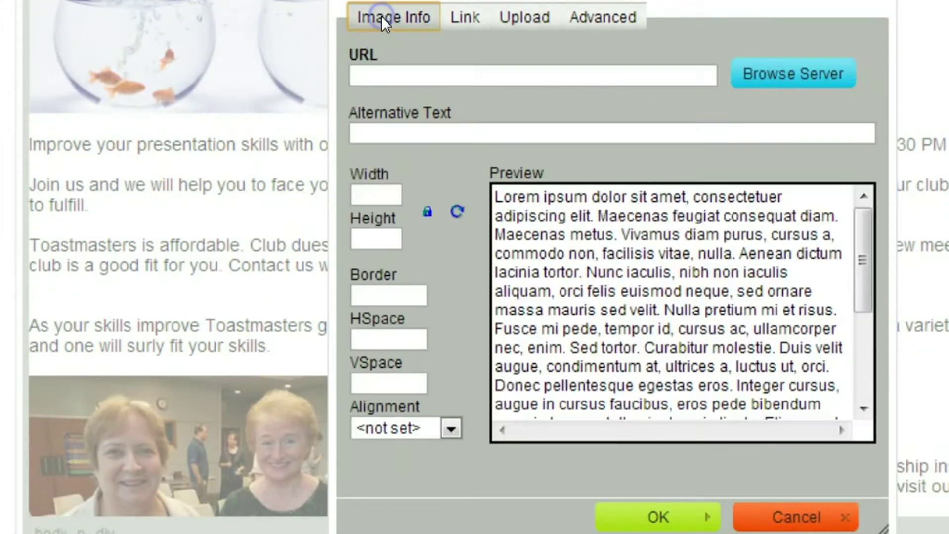
{"action": "left_click", "coordinate": [775, 74]}
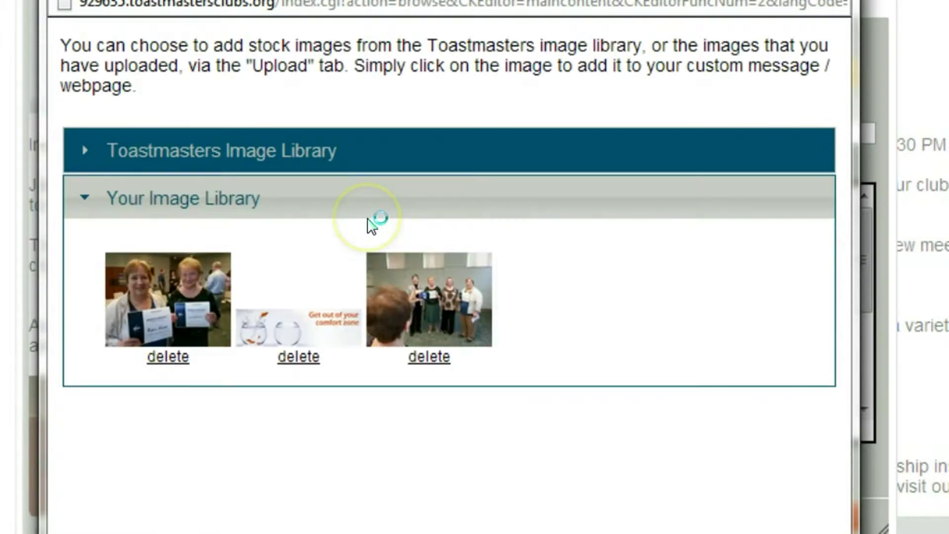
{"action": "left_click", "coordinate": [420, 274]}
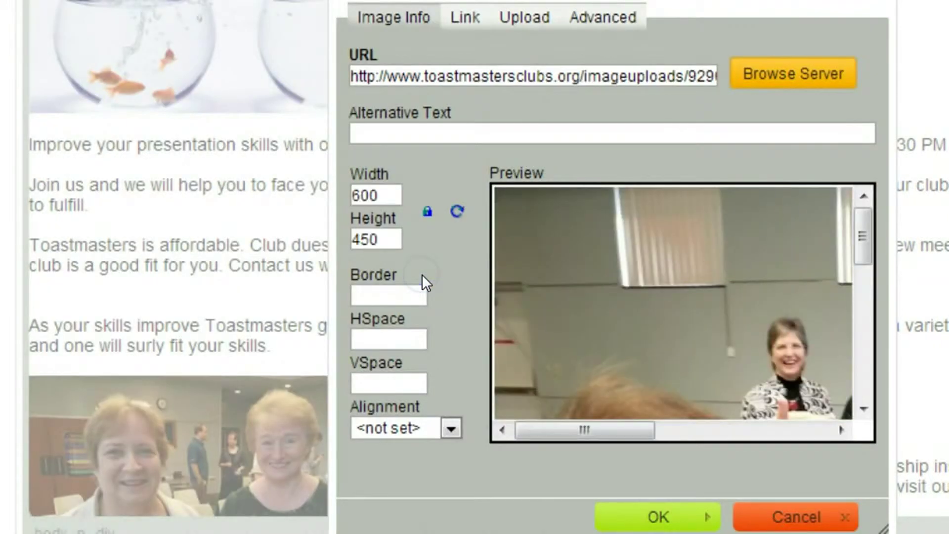
{"action": "left_click_drag", "start_coordinate": [386, 194], "coordinate": [343, 193]}
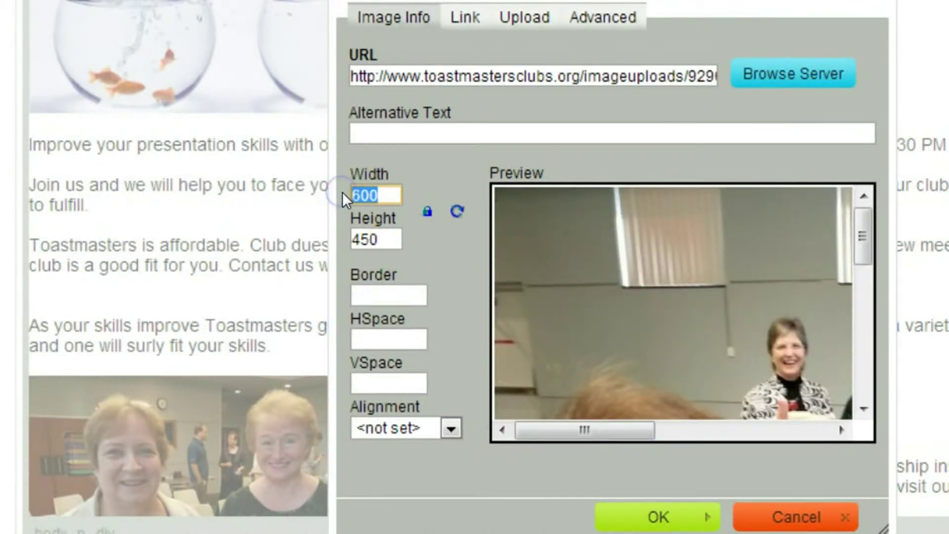
{"action": "key", "text": "shift+Left"}
{"action": "key", "text": "shift+Left"}
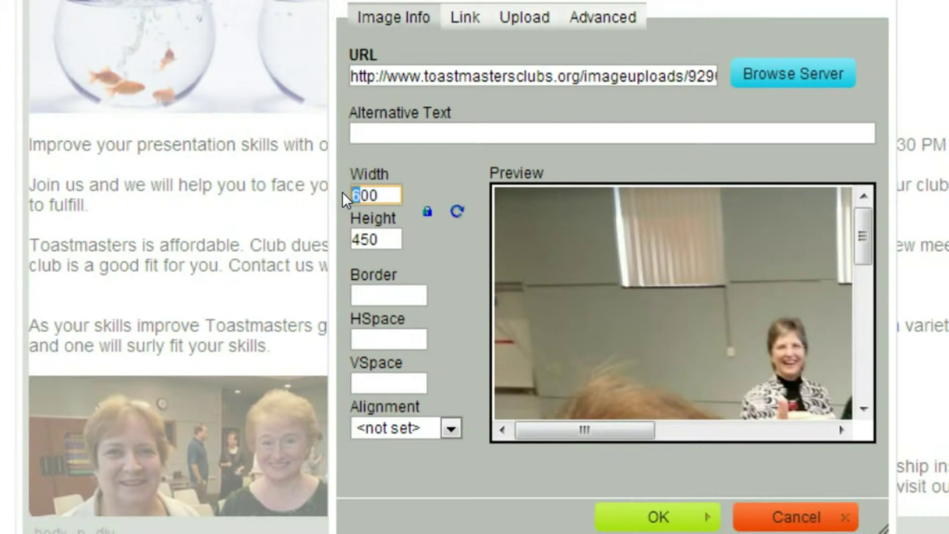
{"action": "type", "text": "3"}
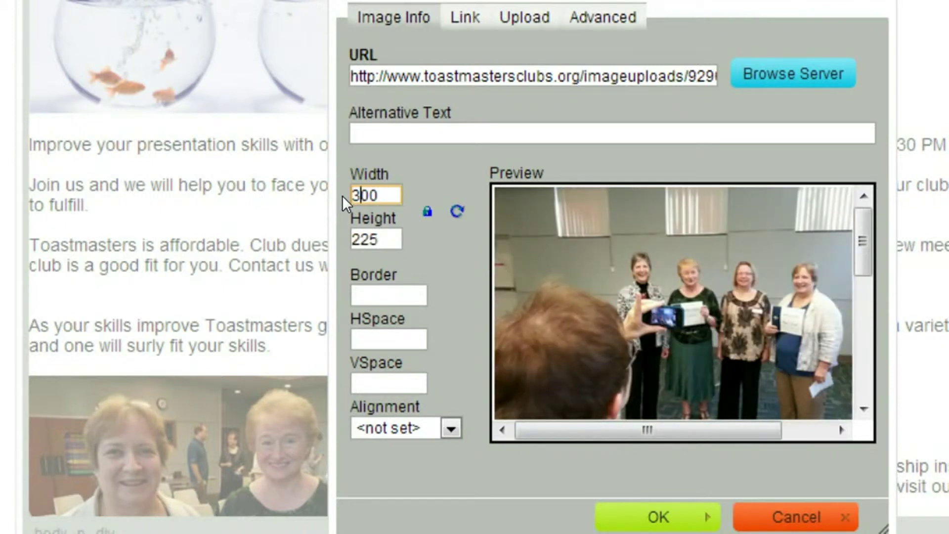
{"action": "left_click", "coordinate": [642, 512]}
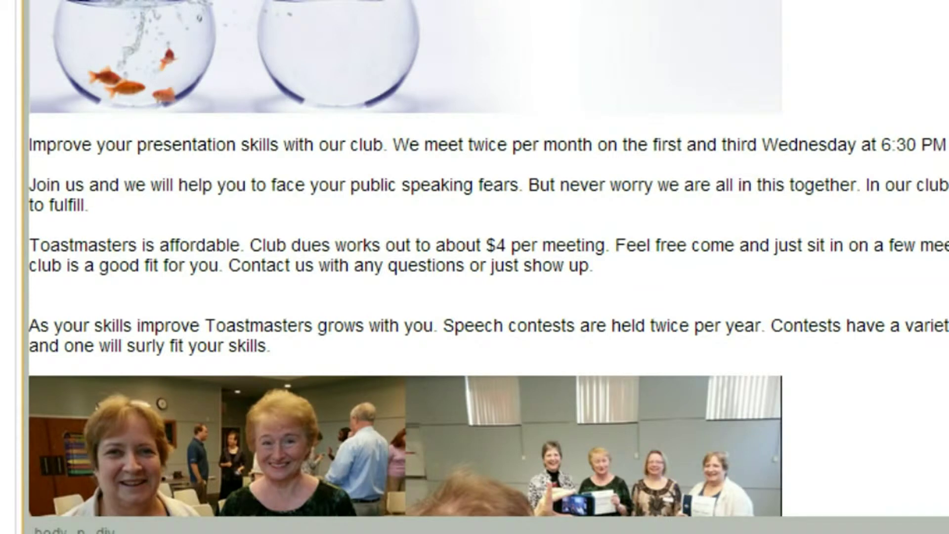
- Set the contest participants photo's horizontal spacing (HSpace) to 4 and deselect the photo
{"action": "scroll", "coordinate": [475, 266], "scroll_direction": "down", "scroll_amount": 4}
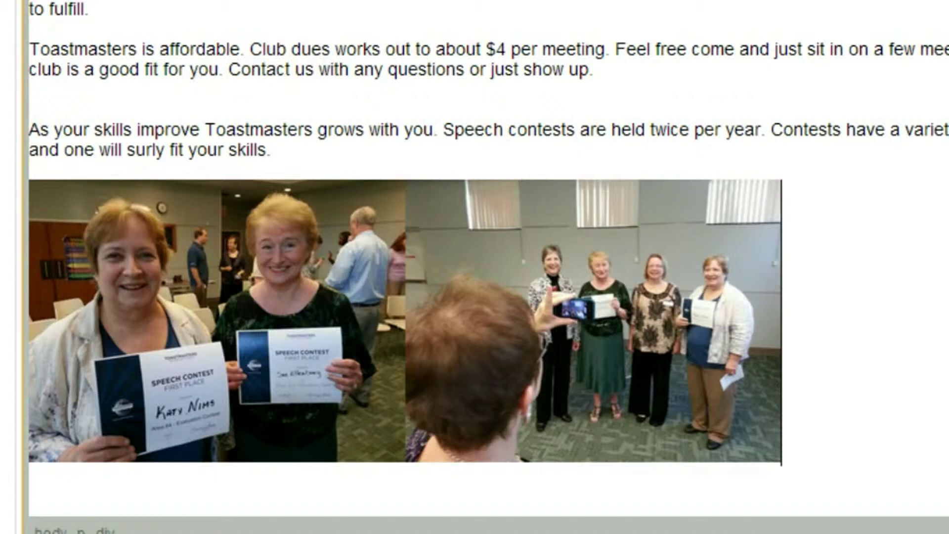
{"action": "scroll", "coordinate": [474, 257], "scroll_direction": "down", "scroll_amount": 2}
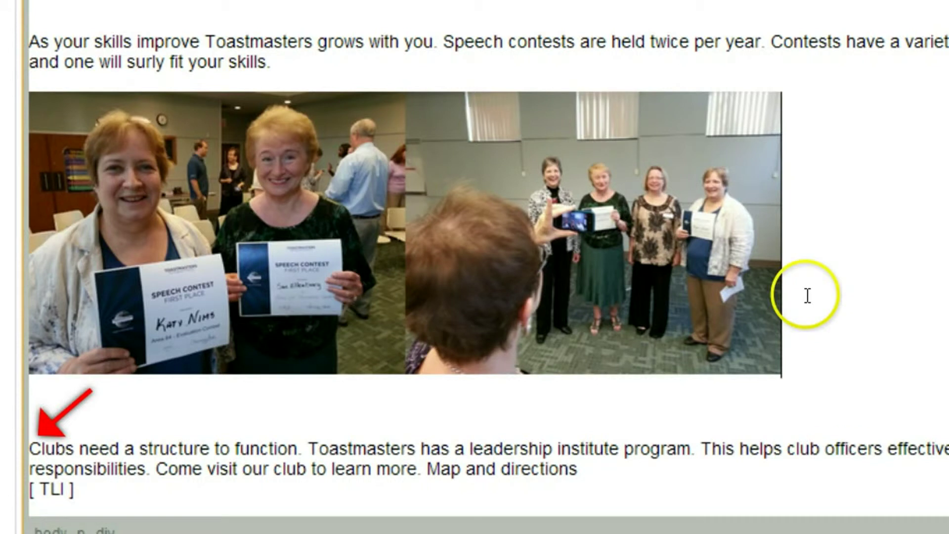
{"action": "left_click", "coordinate": [604, 219]}
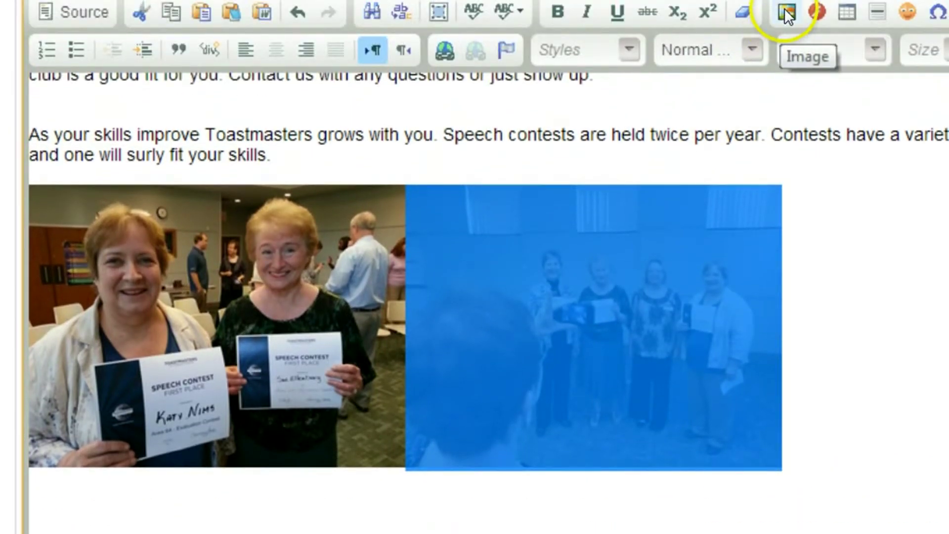
{"action": "left_click", "coordinate": [785, 9]}
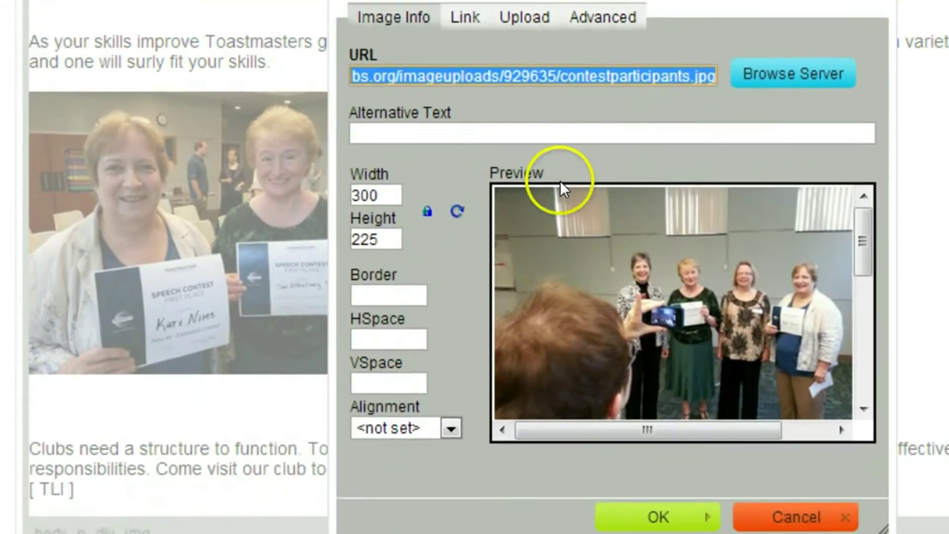
{"action": "left_click", "coordinate": [402, 339]}
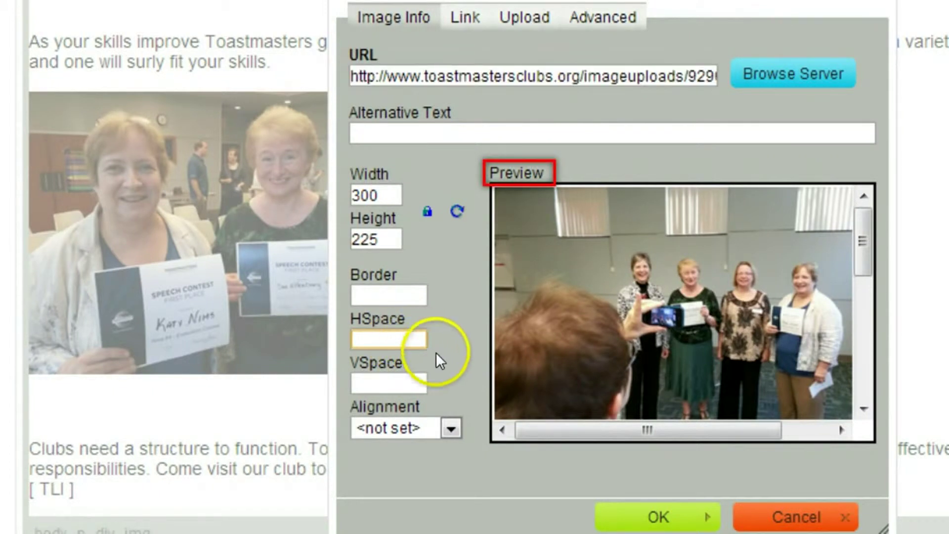
{"action": "type", "text": "4"}
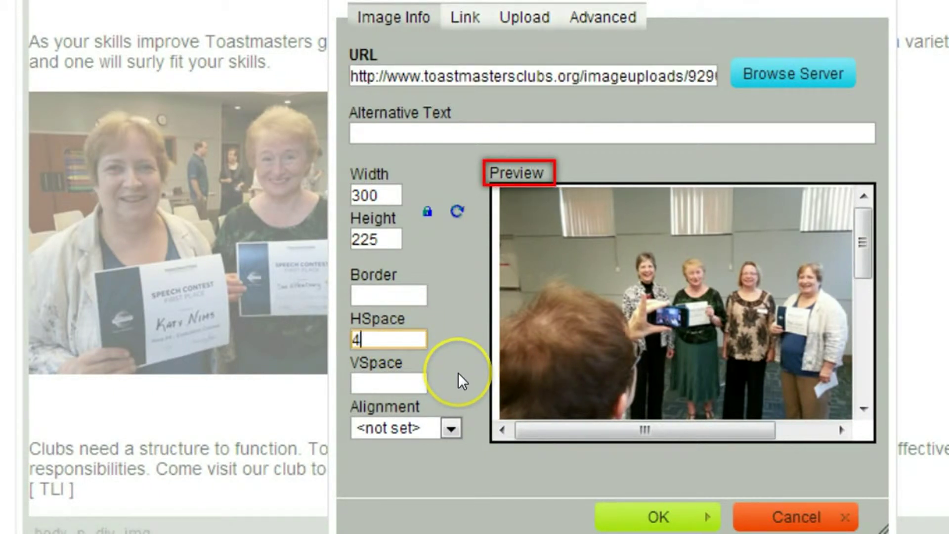
{"action": "left_click", "coordinate": [633, 509]}
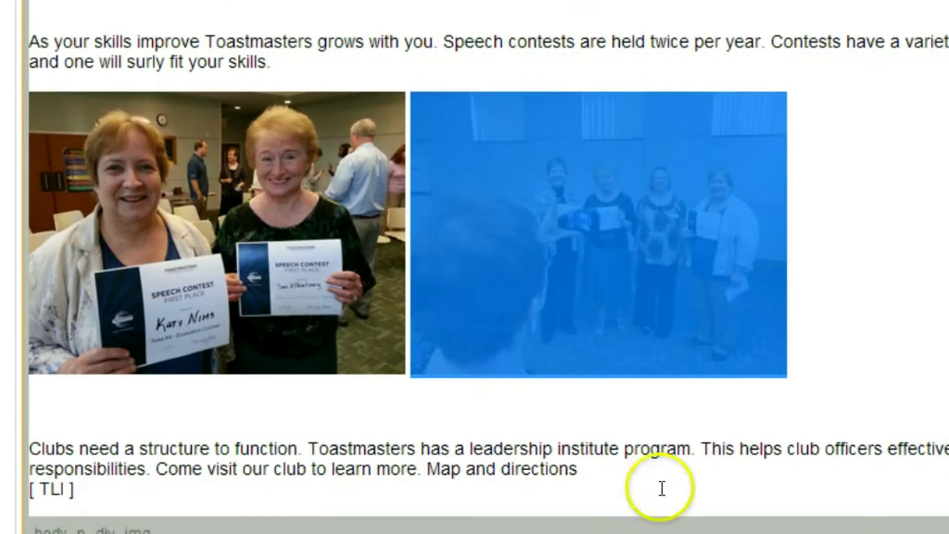
{"action": "left_click", "coordinate": [813, 370]}
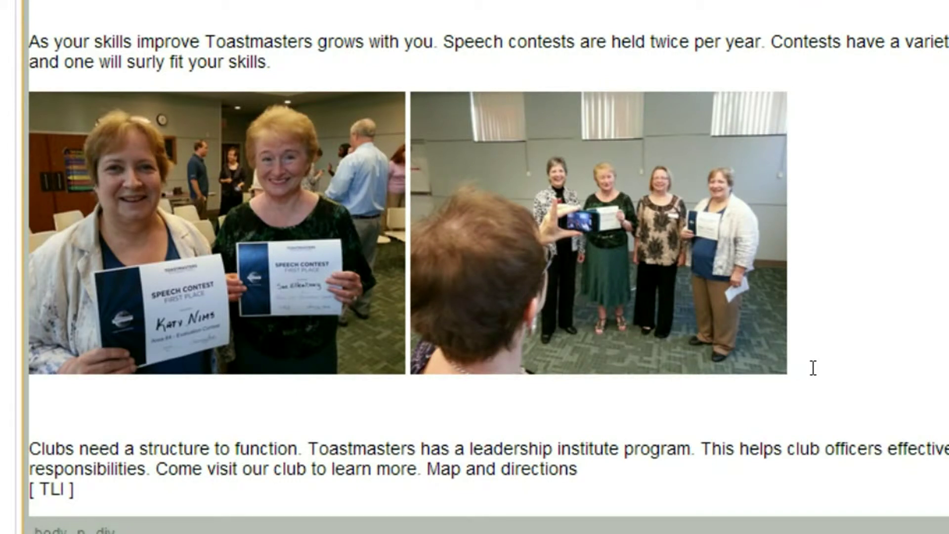
- Give the contest participants photo a border of 1 in its image properties
{"action": "left_click", "coordinate": [611, 253]}
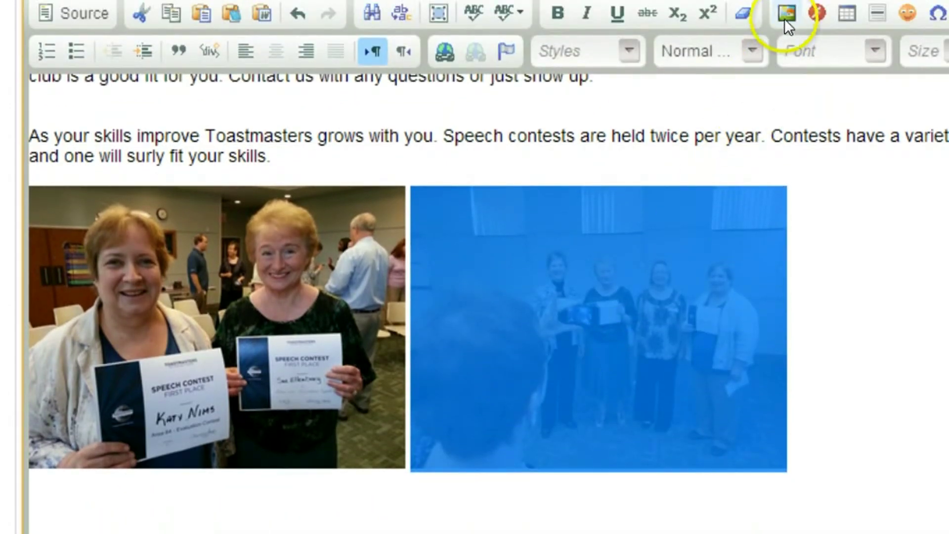
{"action": "left_click", "coordinate": [787, 13]}
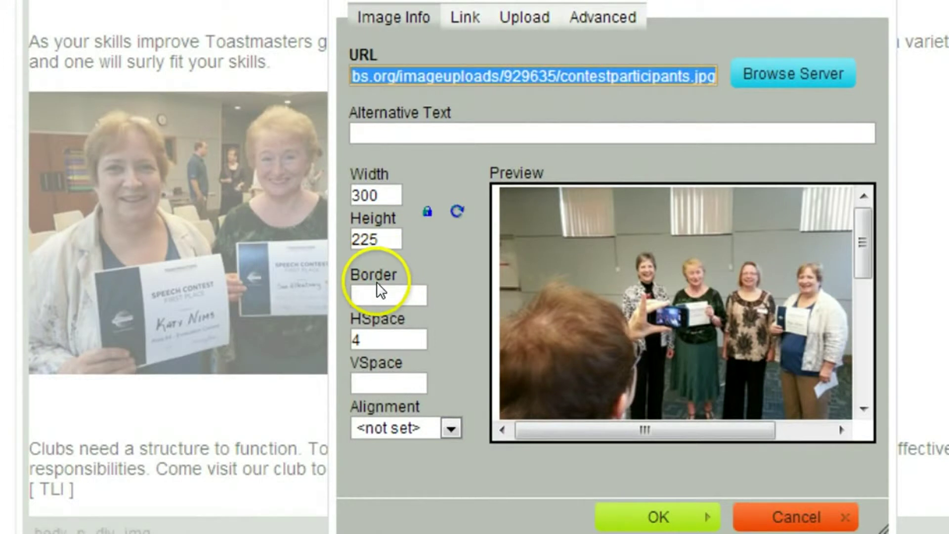
{"action": "left_click", "coordinate": [374, 383]}
{"action": "type", "text": "1"}
{"action": "left_click", "coordinate": [639, 515]}
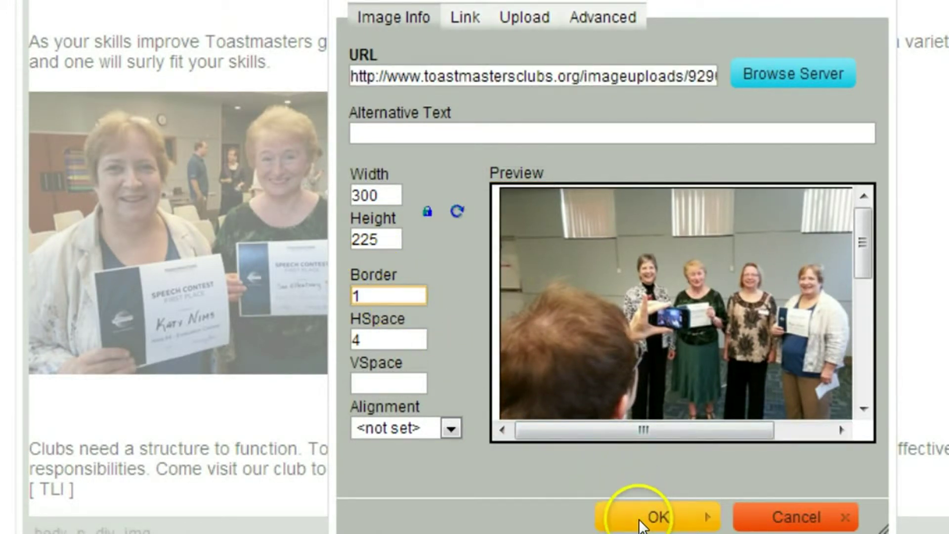
- Give the contest awards photo a border of 1 in its image properties and deselect it
{"action": "left_click", "coordinate": [862, 346]}
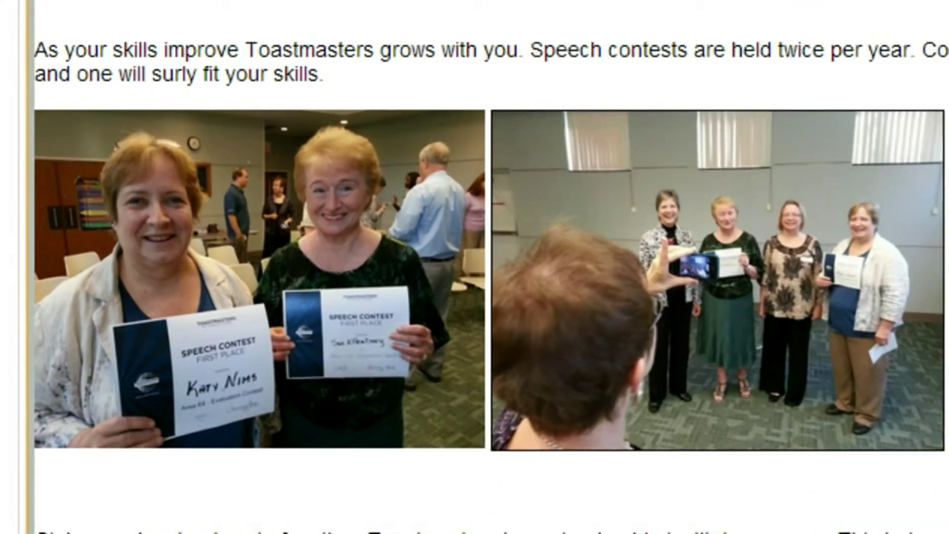
{"action": "left_click", "coordinate": [347, 255]}
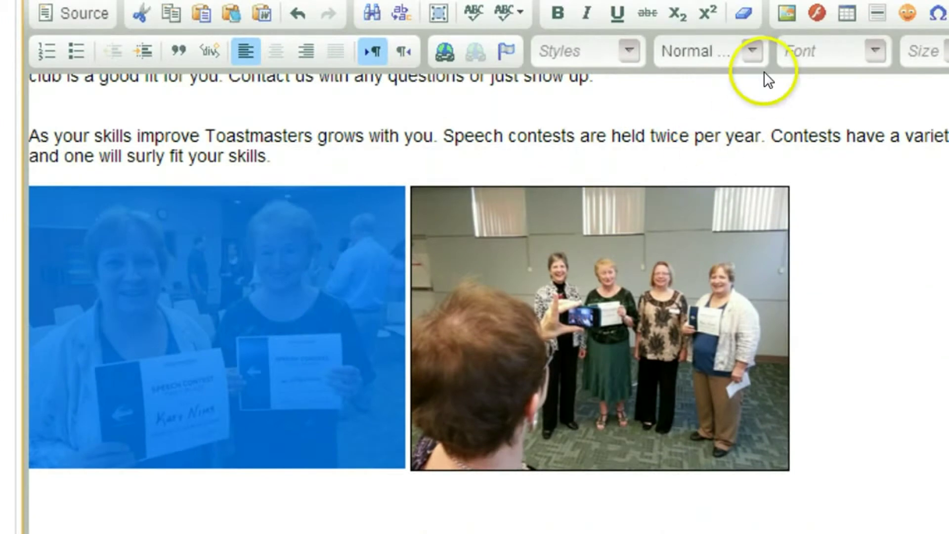
{"action": "left_click", "coordinate": [784, 13]}
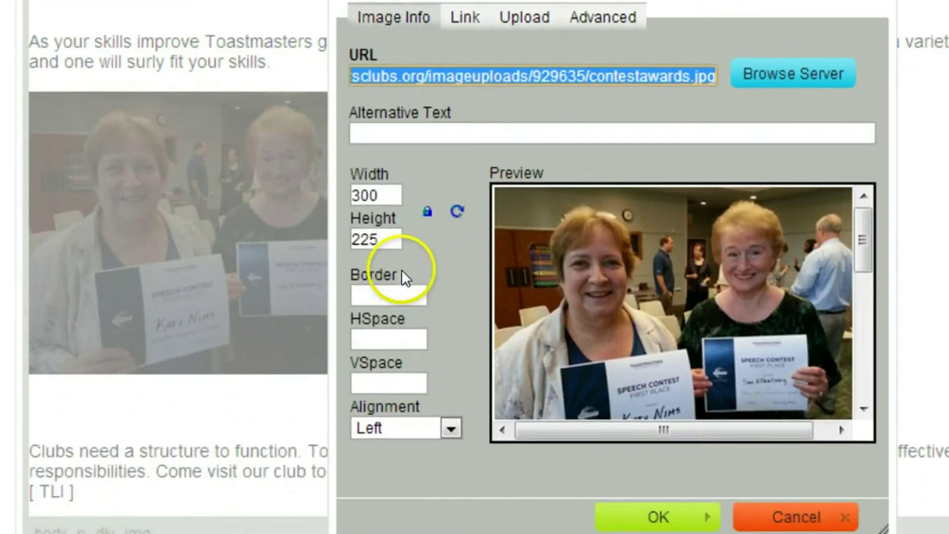
{"action": "left_click", "coordinate": [383, 292]}
{"action": "type", "text": "1"}
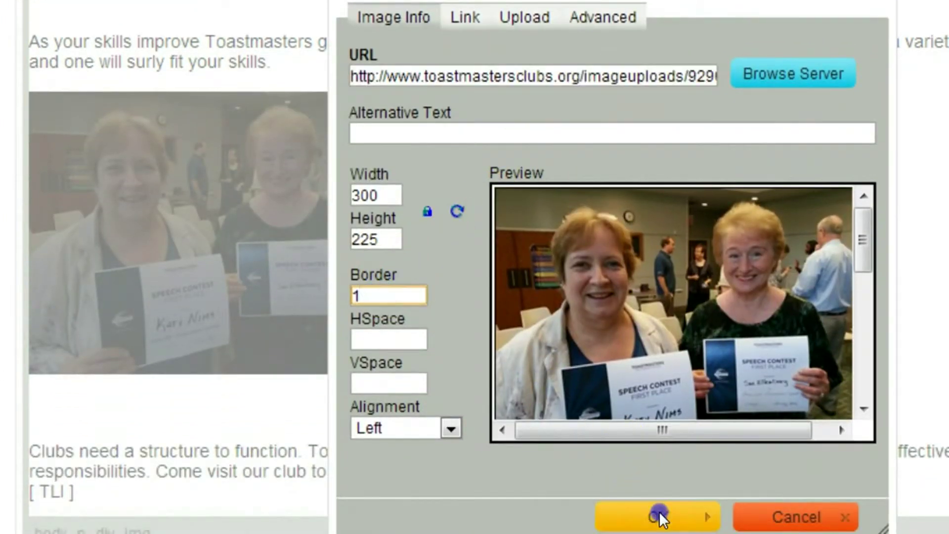
{"action": "left_click", "coordinate": [659, 511]}
{"action": "left_click", "coordinate": [873, 344]}
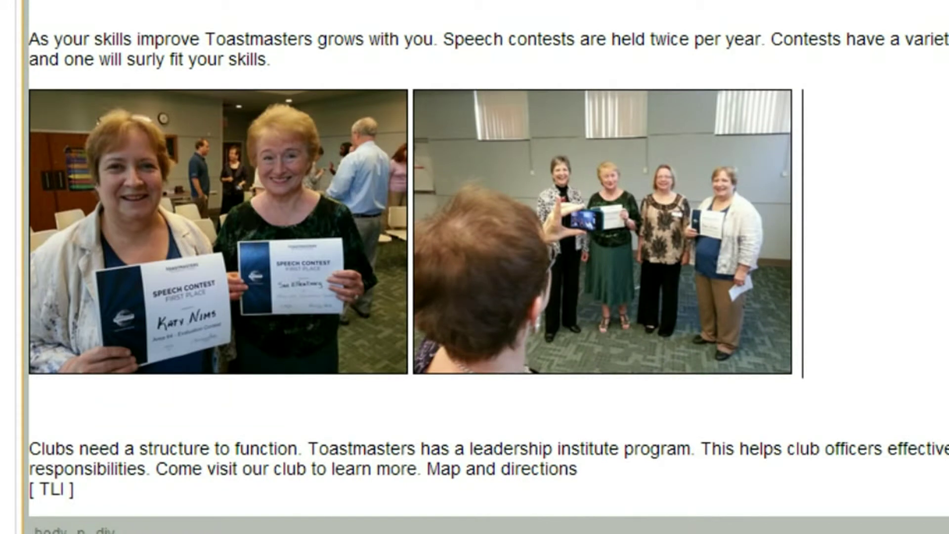
- Remove the "[ TLI ]" placeholder and upload TliPanorama.png to the server for that spot
{"action": "left_click", "coordinate": [339, 487]}
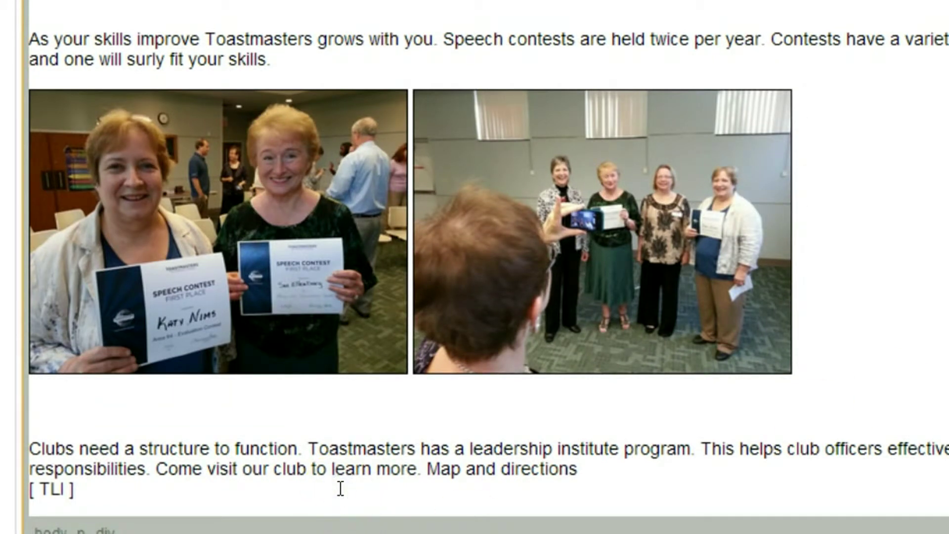
{"action": "key", "text": "shift+Home"}
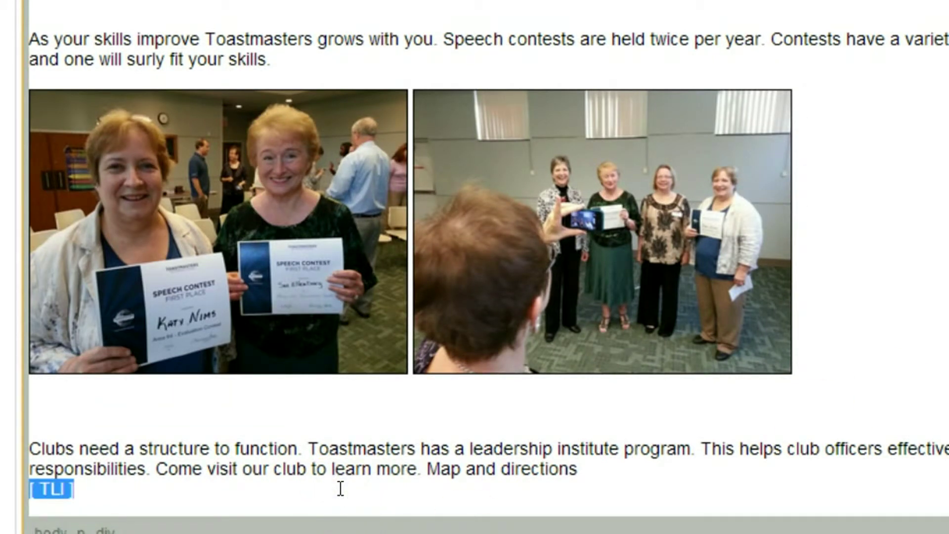
{"action": "scroll", "coordinate": [340, 494], "scroll_direction": "up", "scroll_amount": 3}
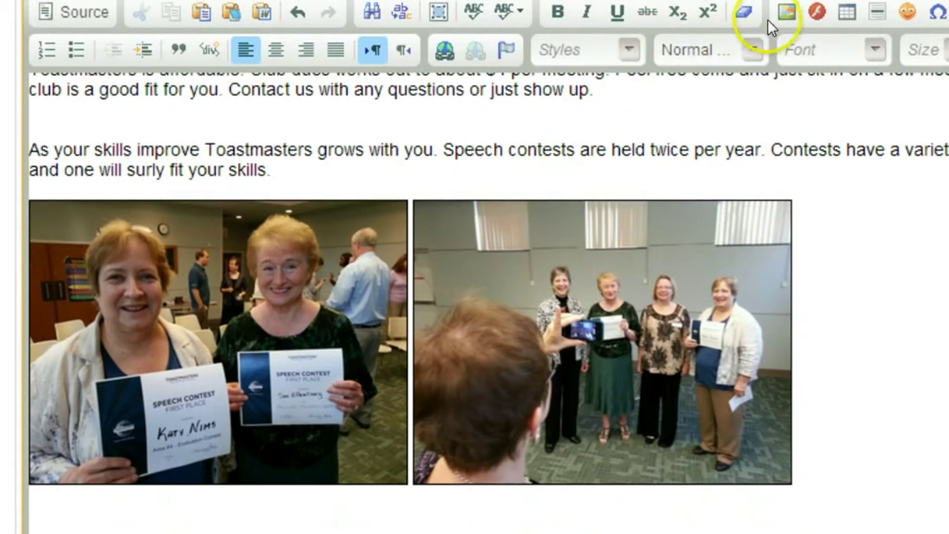
{"action": "left_click", "coordinate": [786, 9]}
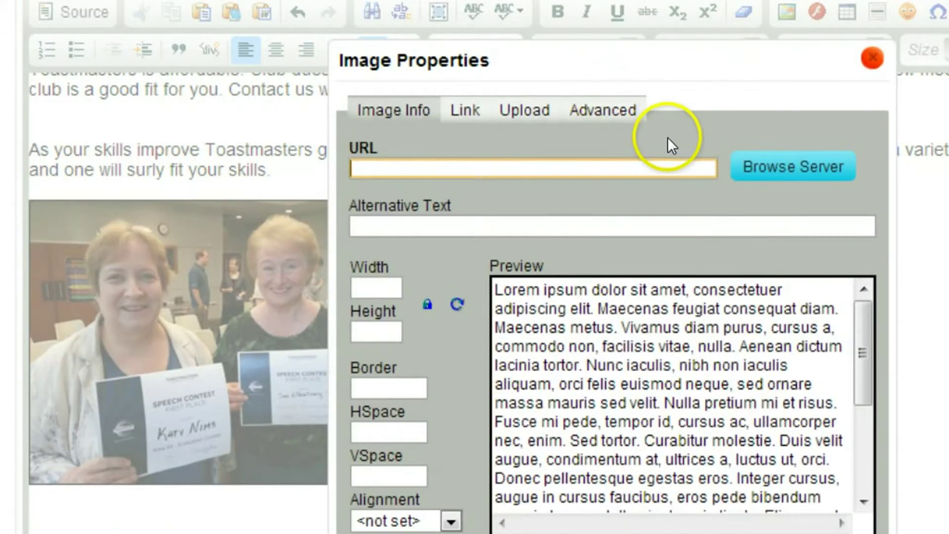
{"action": "left_click", "coordinate": [526, 109]}
{"action": "left_click", "coordinate": [407, 181]}
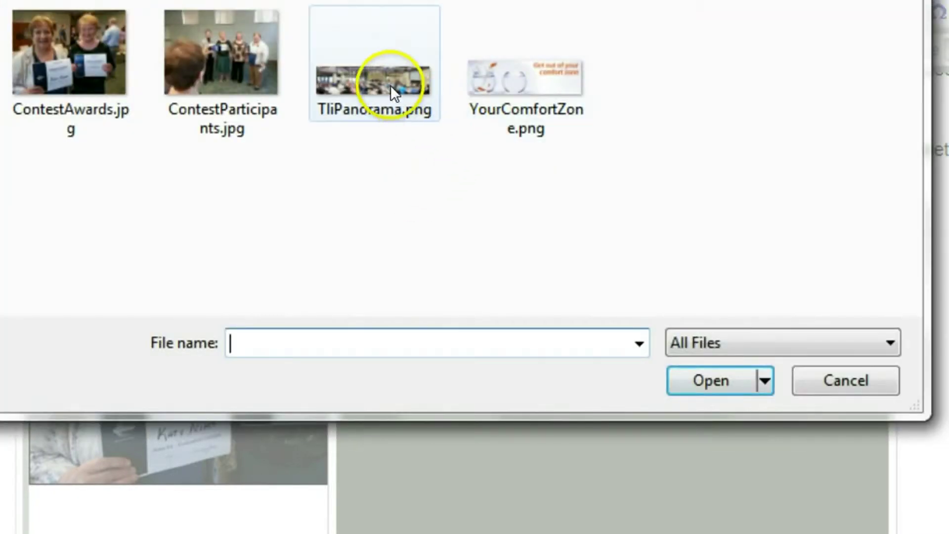
{"action": "left_click", "coordinate": [385, 82]}
{"action": "left_click", "coordinate": [695, 378]}
{"action": "left_click", "coordinate": [452, 219]}
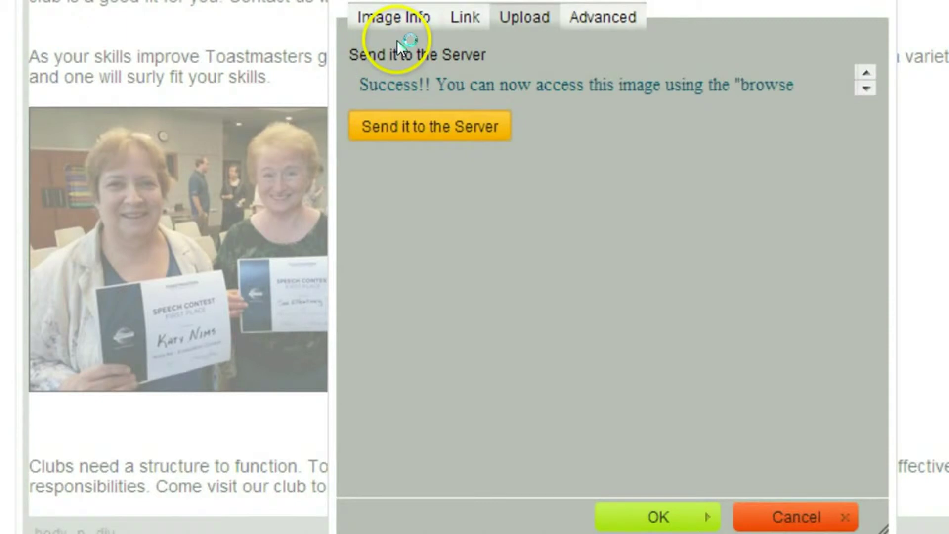
- Insert the uploaded Toastmasters Leadership Institute panorama from Your Image Library below the leadership institute paragraph
{"action": "left_click", "coordinate": [393, 19]}
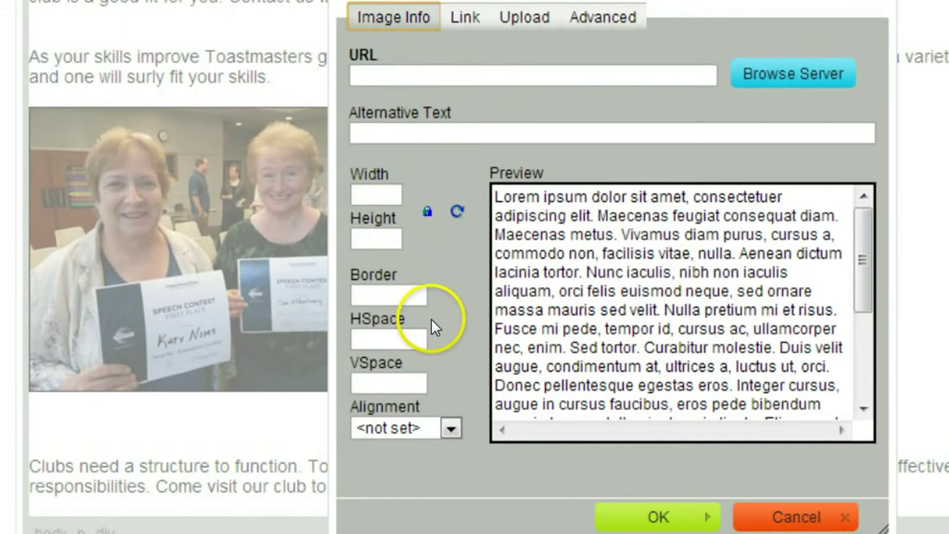
{"action": "left_click", "coordinate": [763, 72]}
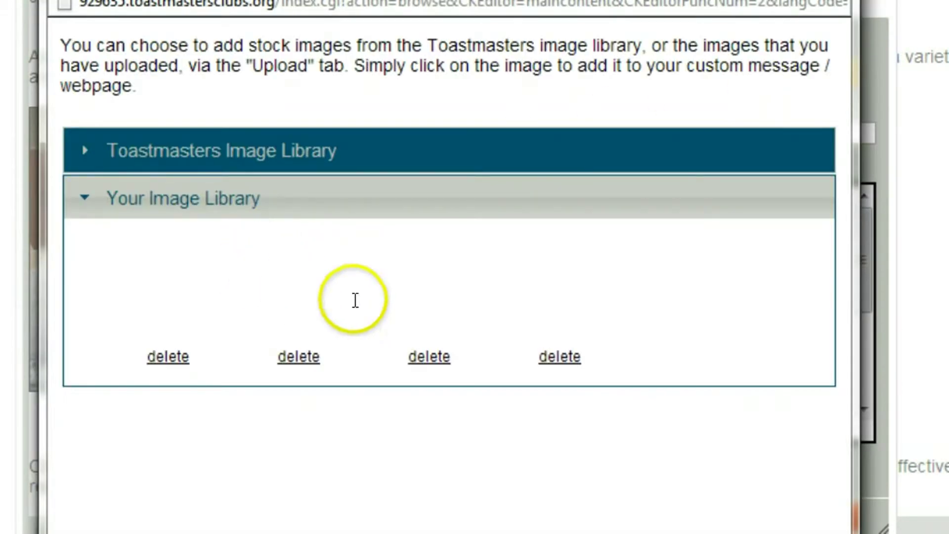
{"action": "left_click", "coordinate": [565, 321]}
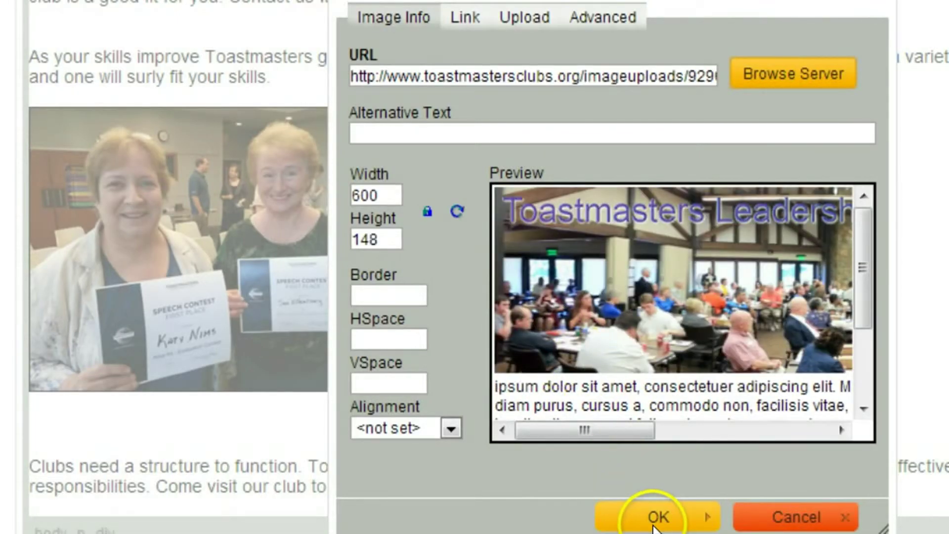
{"action": "left_click", "coordinate": [653, 524]}
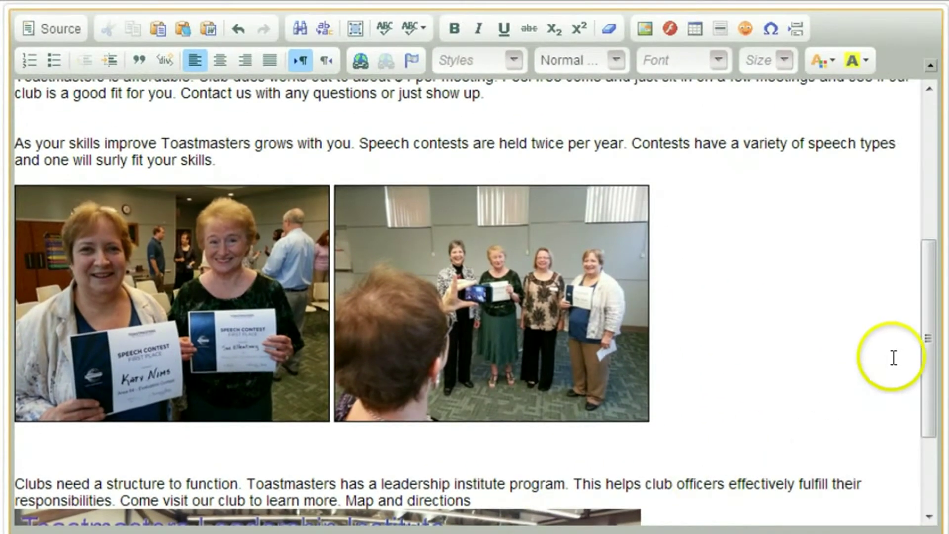
{"action": "scroll", "coordinate": [310, 302], "scroll_direction": "down", "scroll_amount": 3}
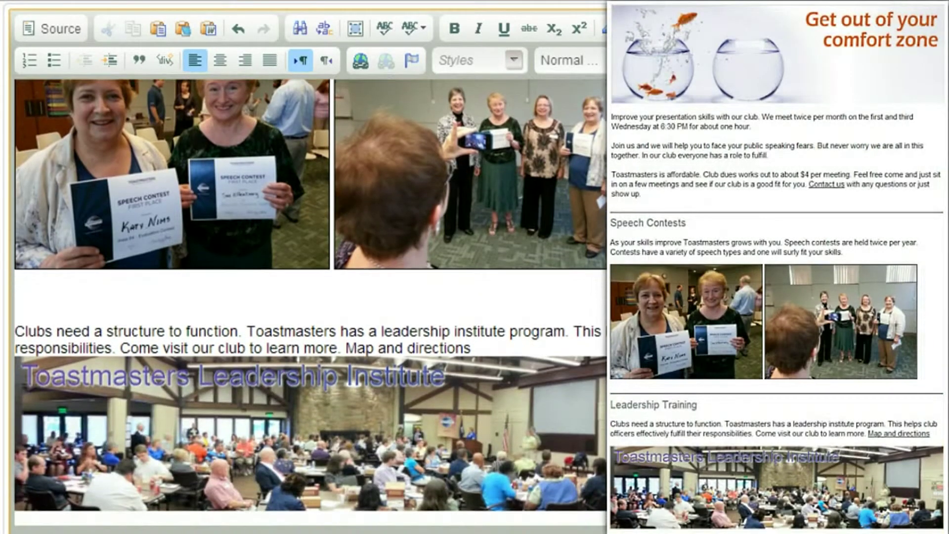
- Add the heading "Speech Contest" above the speech contests paragraph and format it in gray at font size 20
{"action": "scroll", "coordinate": [311, 303], "scroll_direction": "up", "scroll_amount": 8}
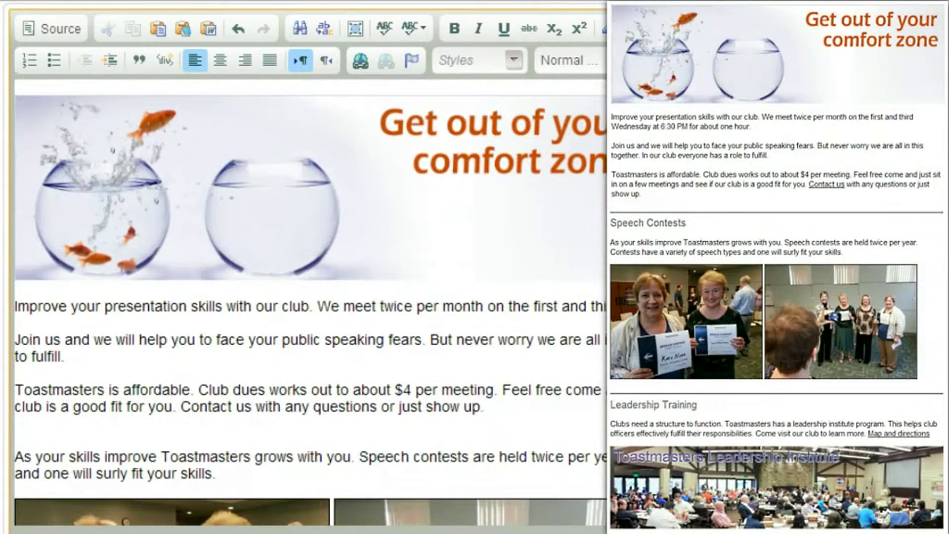
{"action": "scroll", "coordinate": [310, 302], "scroll_direction": "down", "scroll_amount": 4}
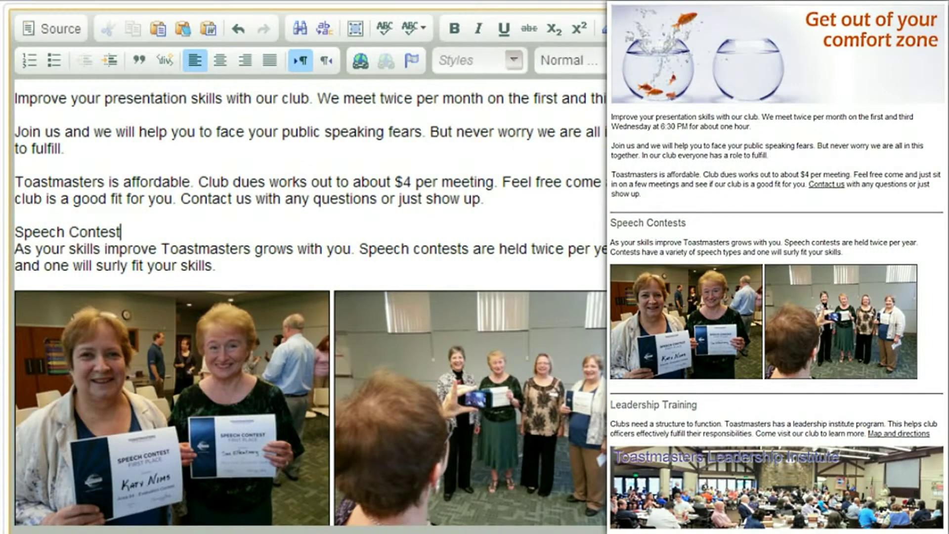
{"action": "key", "text": "shift+Home"}
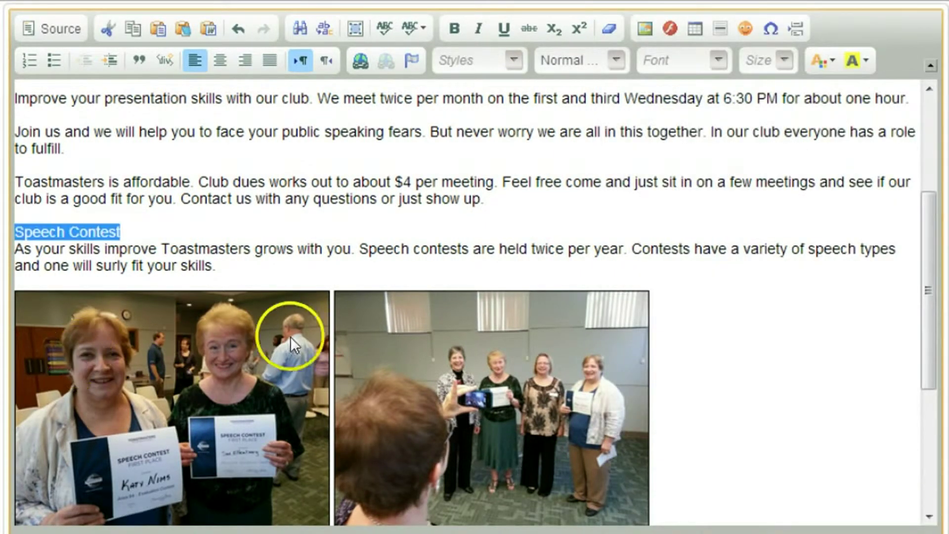
{"action": "left_click", "coordinate": [717, 59]}
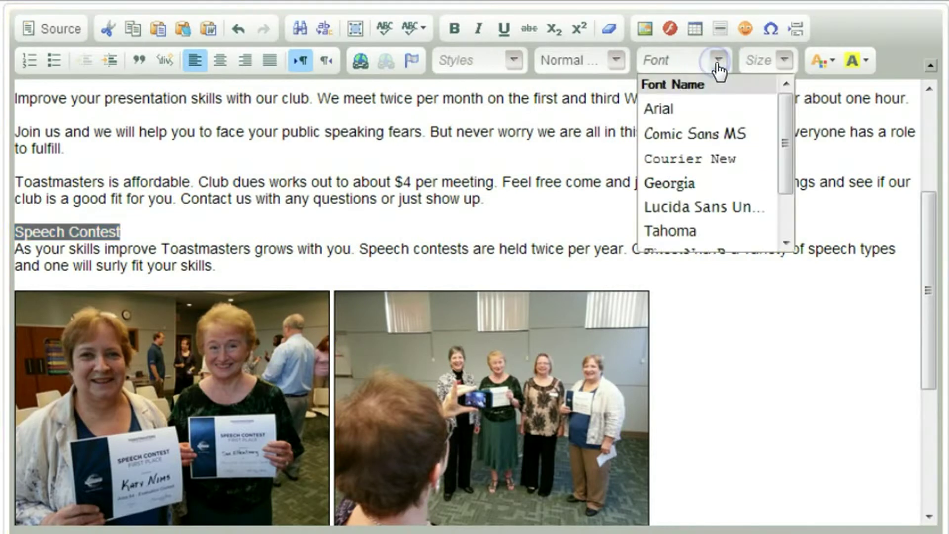
{"action": "left_click", "coordinate": [761, 62]}
{"action": "left_click", "coordinate": [785, 61]}
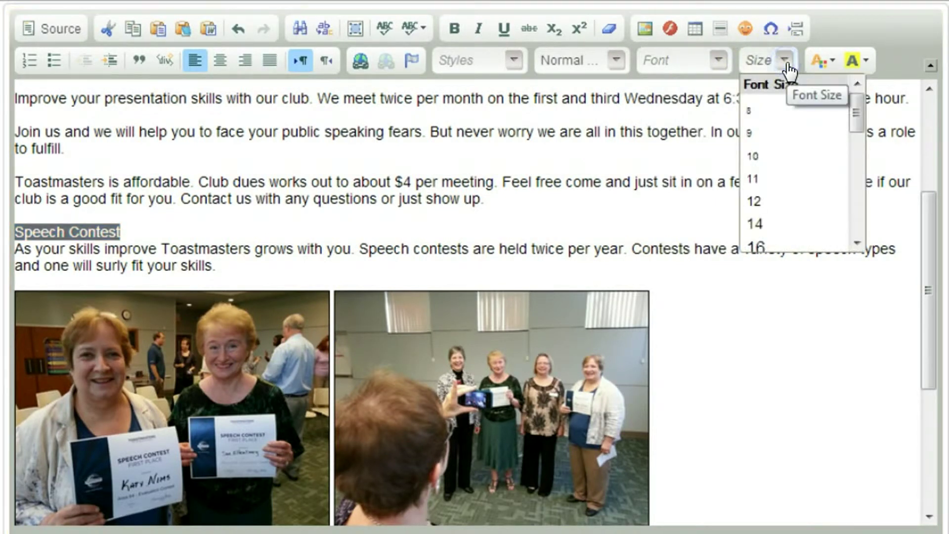
{"action": "left_click_drag", "start_coordinate": [851, 117], "coordinate": [852, 136]}
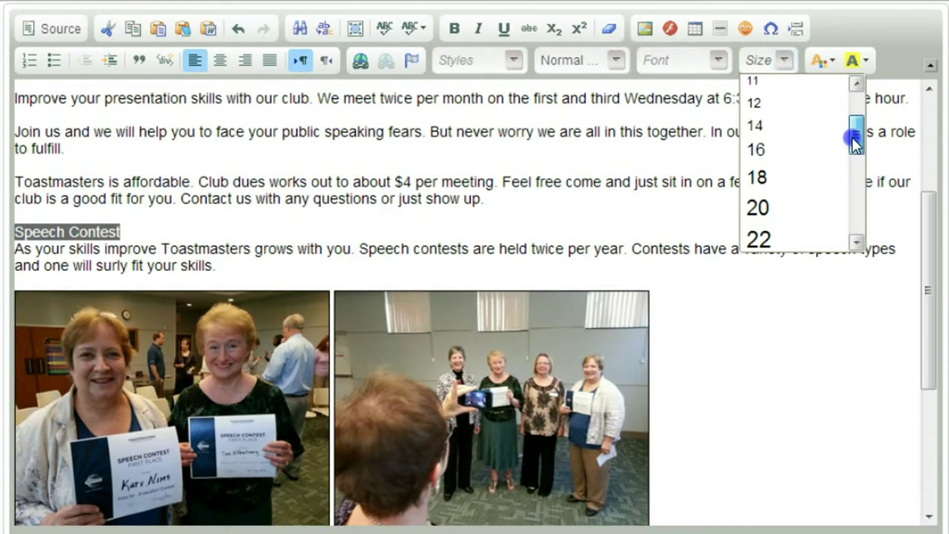
{"action": "left_click", "coordinate": [778, 210]}
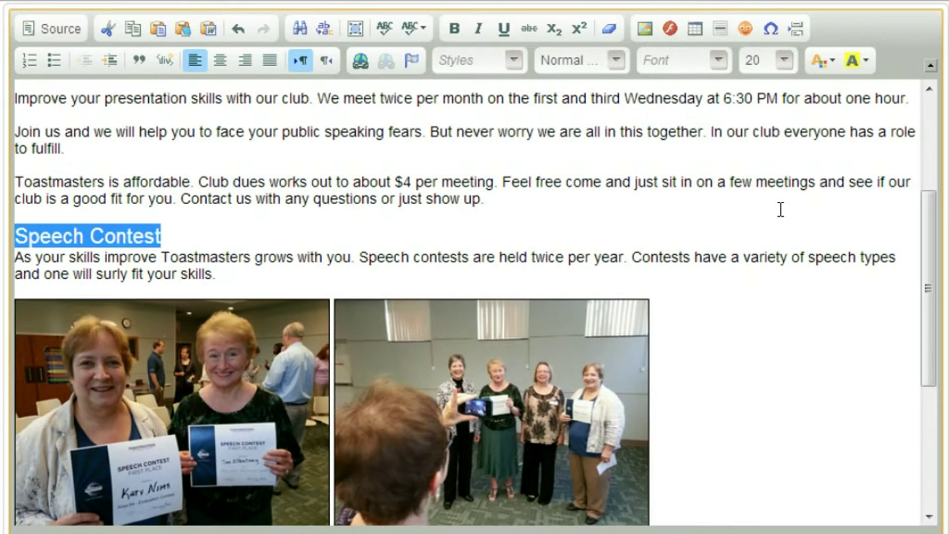
{"action": "left_click", "coordinate": [821, 64]}
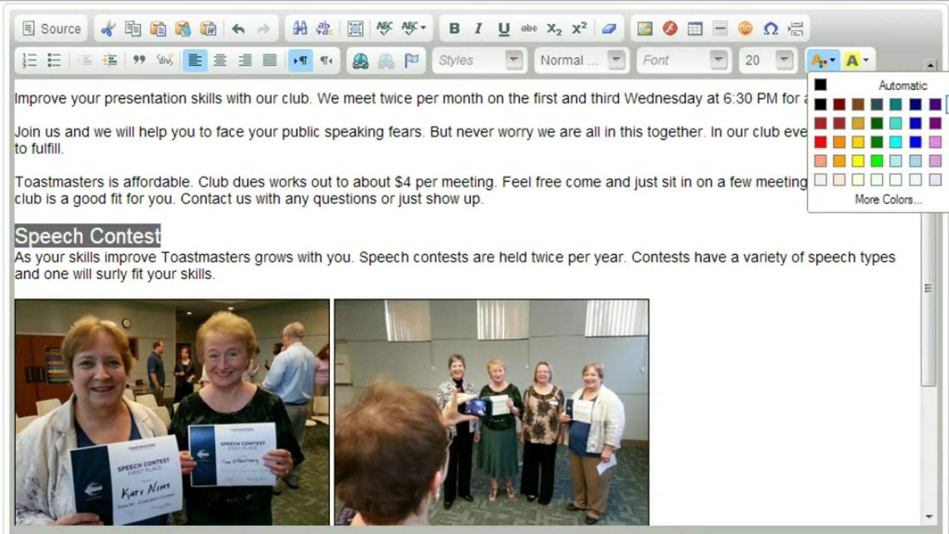
- Add the heading "Leadership Training" above the leadership institute paragraph and format it in gray at font size 20
{"action": "left_click_drag", "start_coordinate": [927, 196], "coordinate": [920, 302]}
{"action": "left_click", "coordinate": [296, 327]}
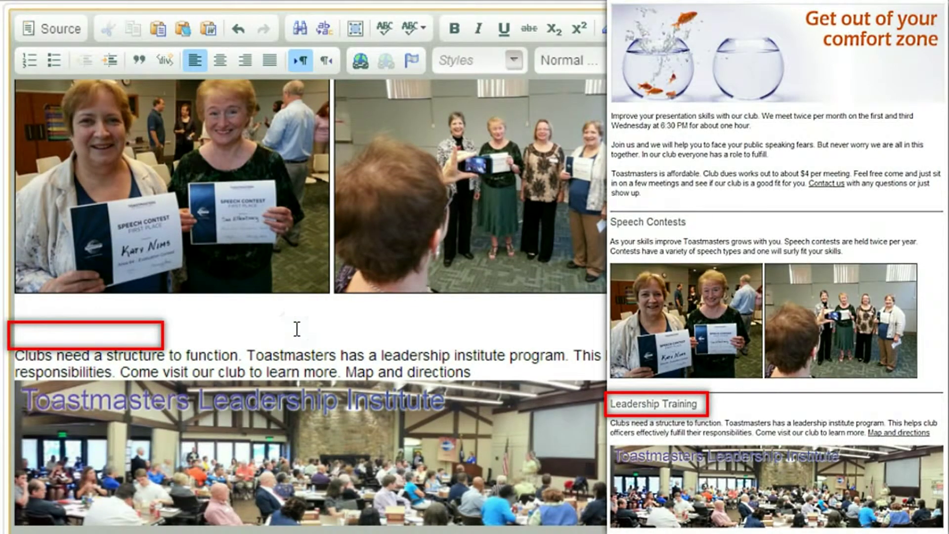
{"action": "type", "text": "Leadership Training"}
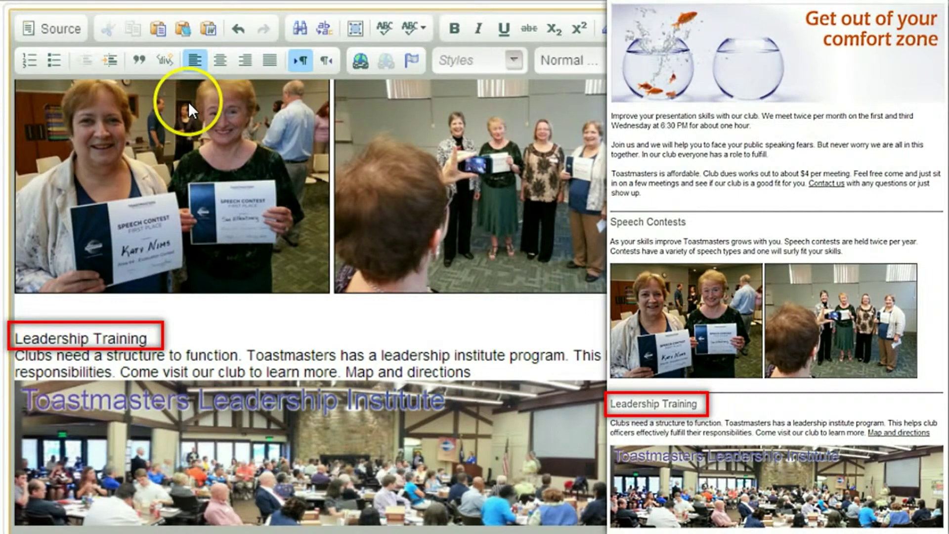
{"action": "key", "text": "shift+Home"}
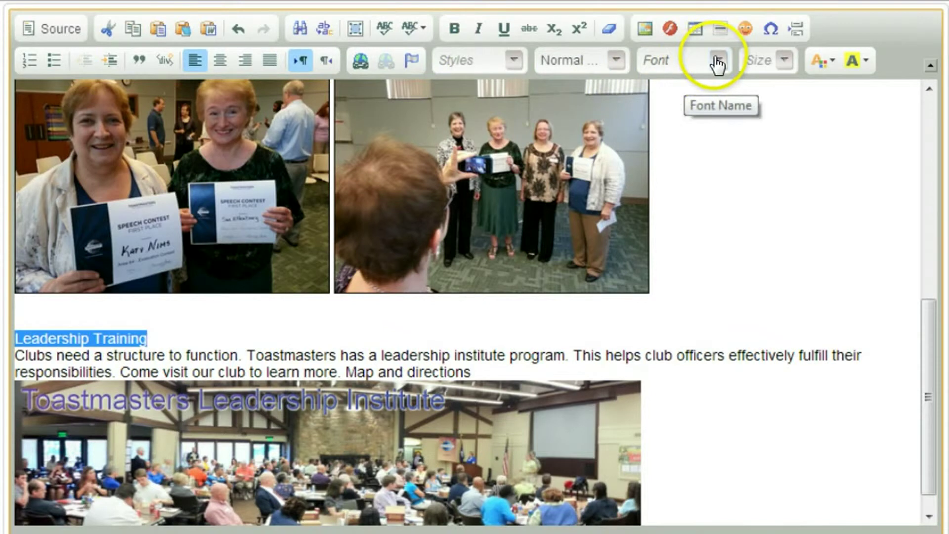
{"action": "left_click", "coordinate": [718, 60]}
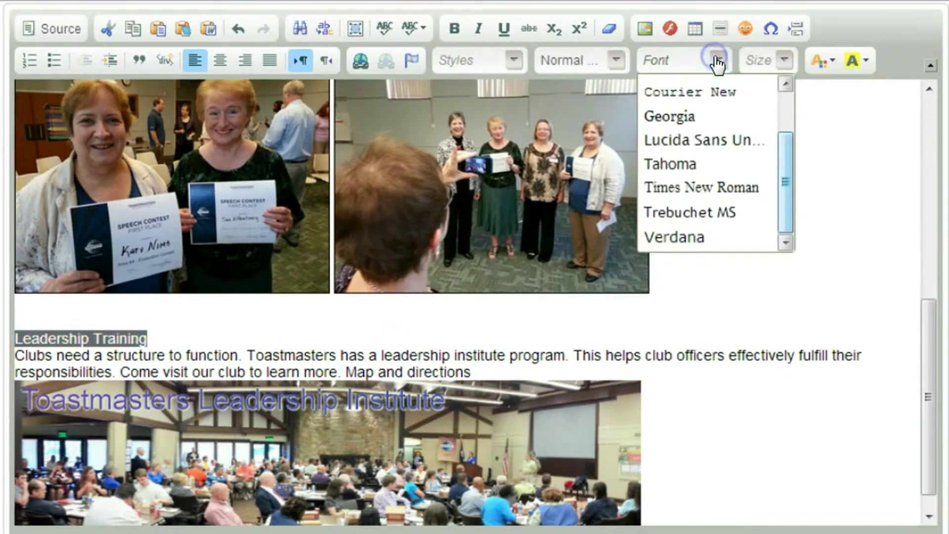
{"action": "left_click", "coordinate": [784, 60]}
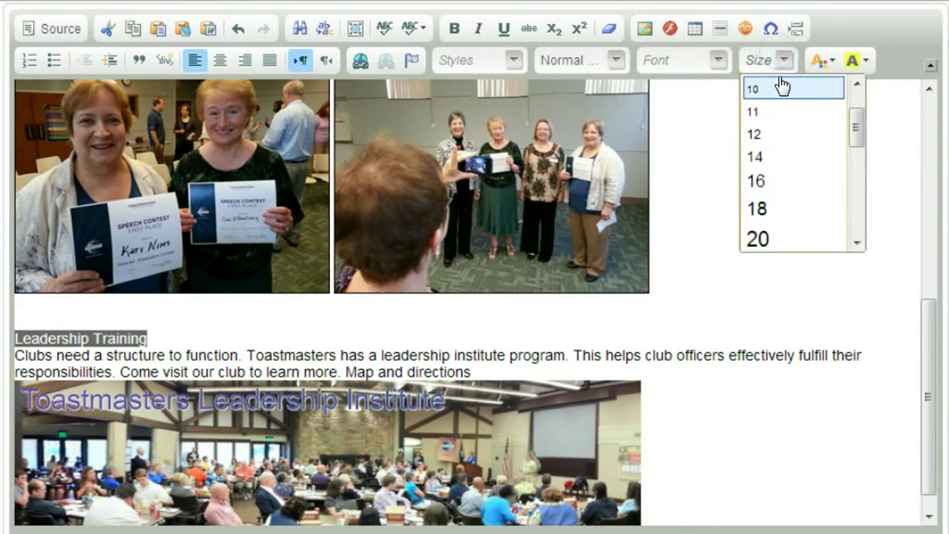
{"action": "left_click", "coordinate": [765, 240]}
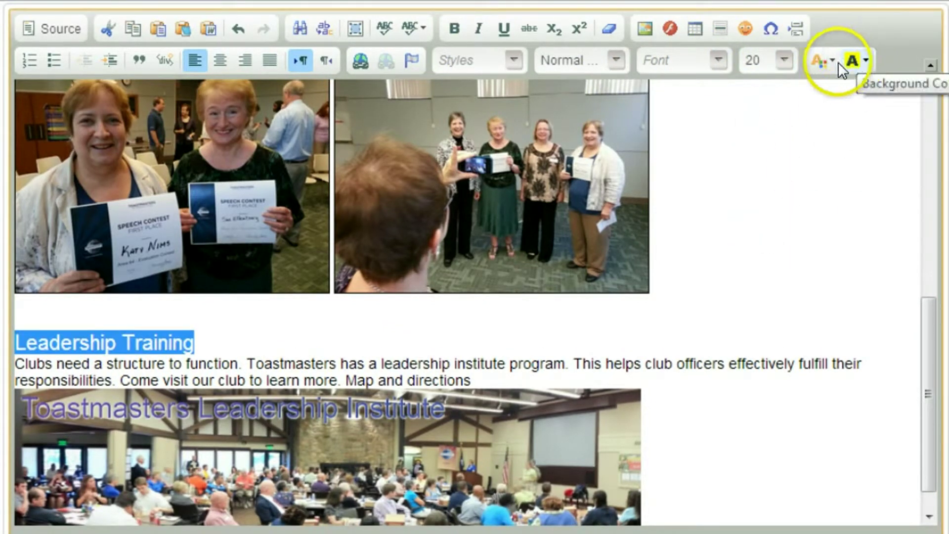
{"action": "left_click", "coordinate": [815, 61]}
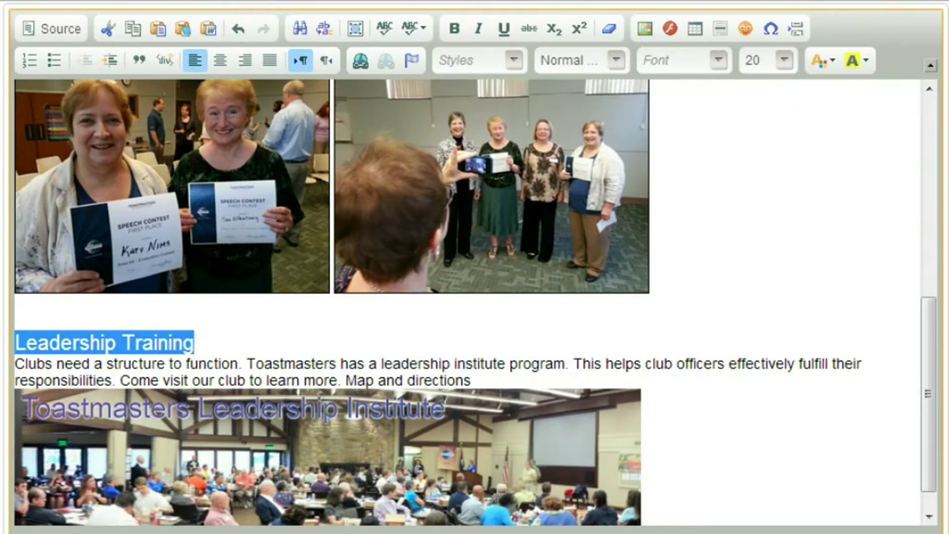
{"action": "left_click", "coordinate": [708, 348]}
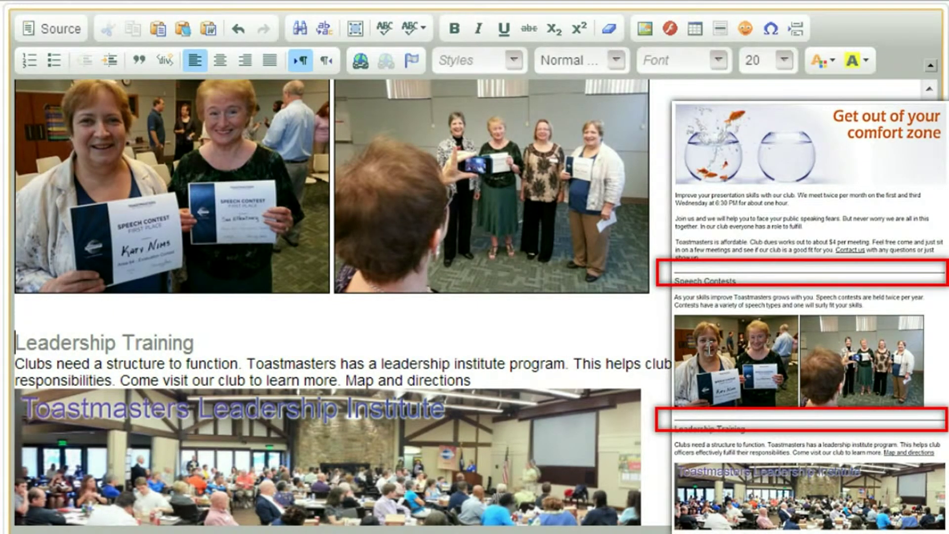
- Insert a horizontal line above the "Leadership Training" heading and another above the "Speech Contest" heading
{"action": "left_click", "coordinate": [720, 28]}
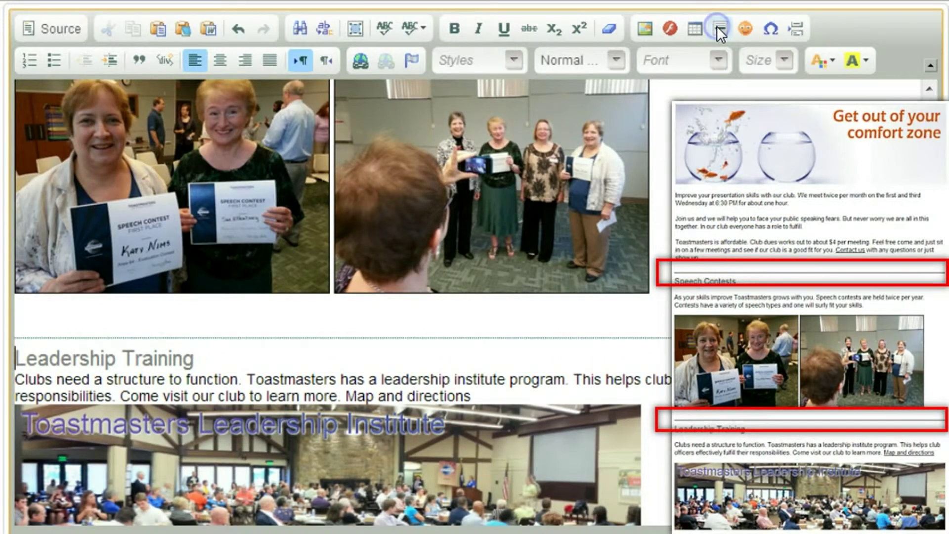
{"action": "left_click_drag", "start_coordinate": [930, 372], "coordinate": [797, 244]}
{"action": "left_click", "coordinate": [19, 211]}
{"action": "left_click", "coordinate": [718, 29]}
{"action": "left_click_drag", "start_coordinate": [928, 239], "coordinate": [930, 209]}
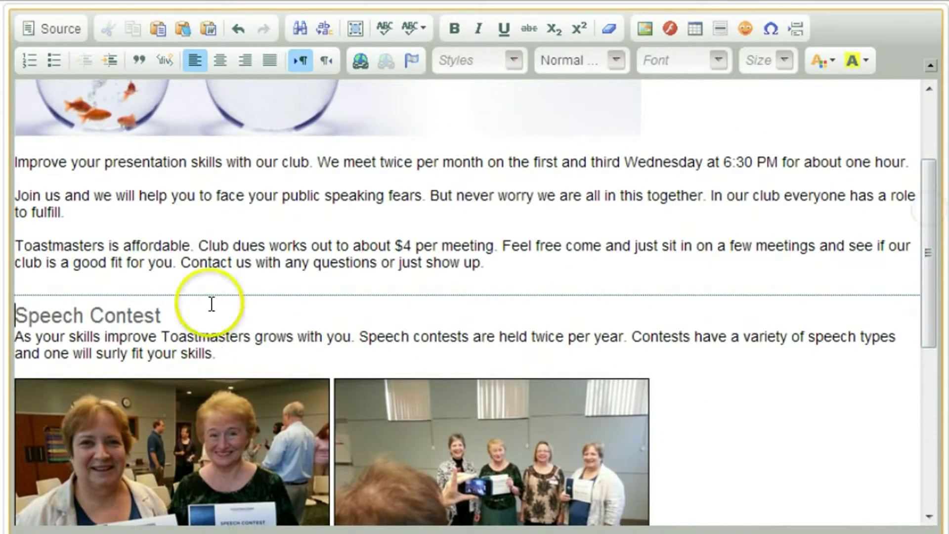
{"action": "left_click_drag", "start_coordinate": [253, 264], "coordinate": [211, 257]}
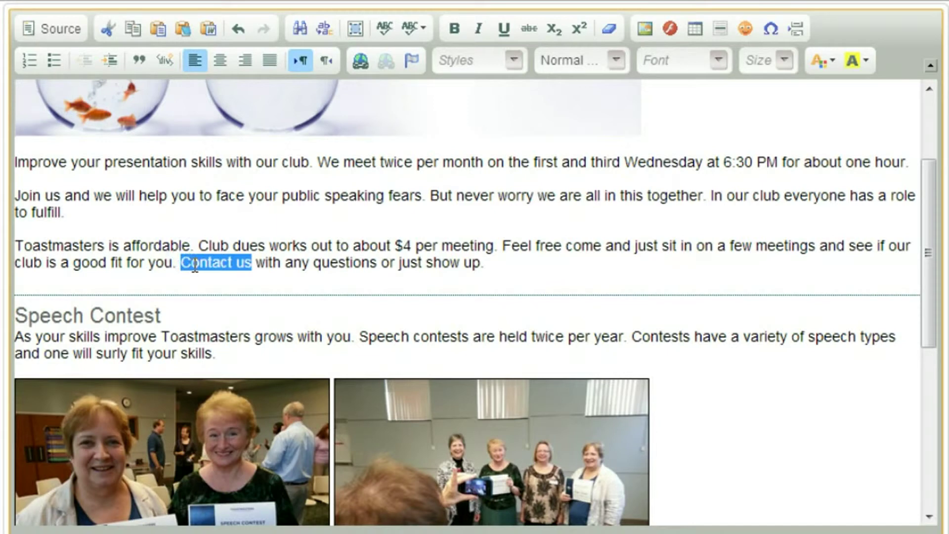
{"action": "left_click", "coordinate": [217, 261]}
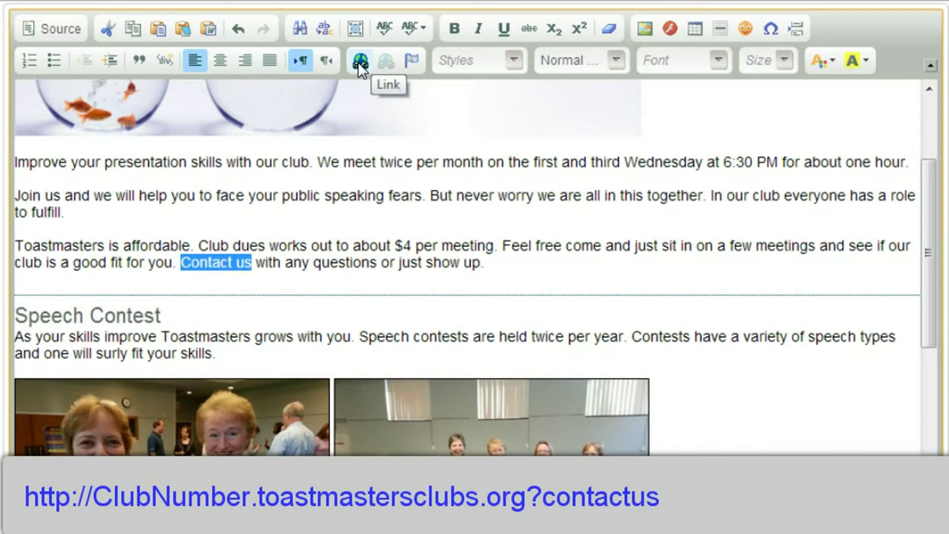
{"action": "left_click_drag", "start_coordinate": [923, 245], "coordinate": [917, 421]}
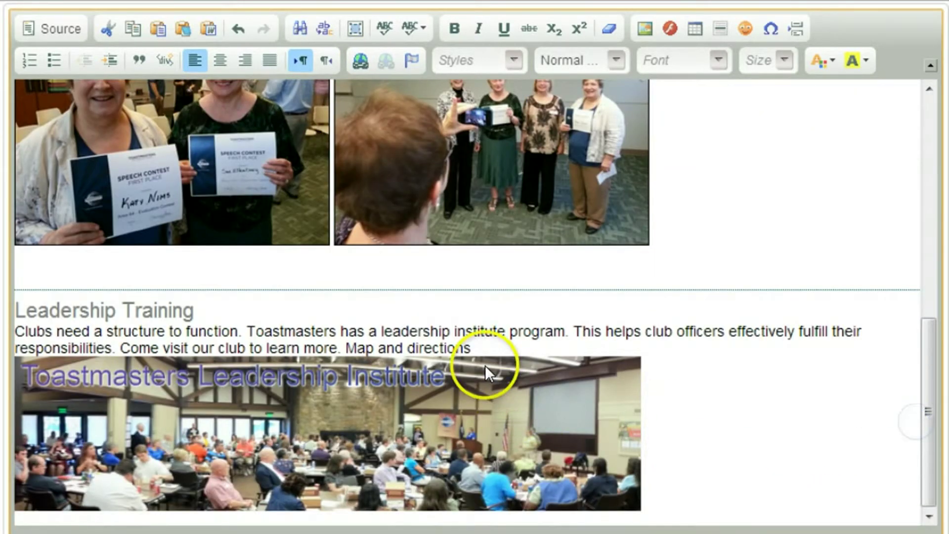
{"action": "left_click_drag", "start_coordinate": [367, 344], "coordinate": [349, 346]}
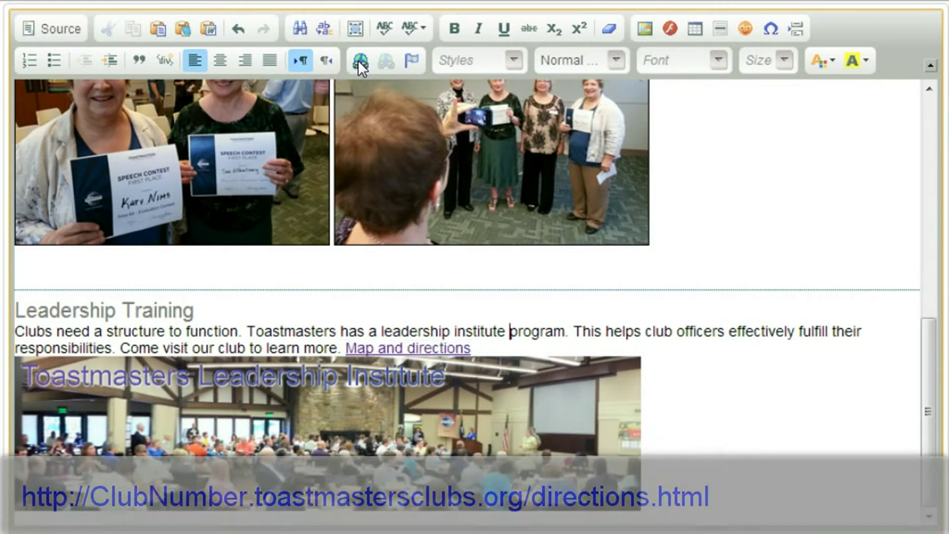
{"action": "left_click", "coordinate": [766, 416]}
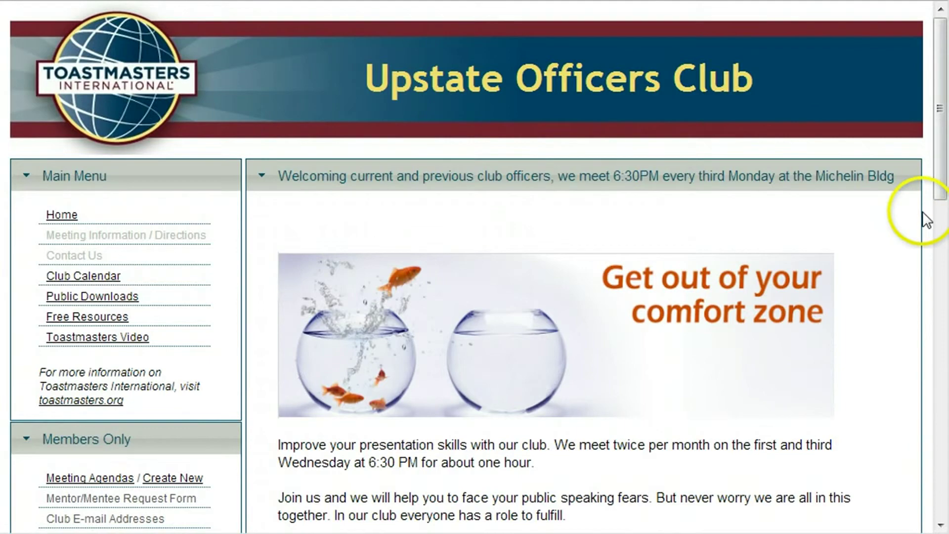
- In the admin console's Club Website Settings, select Default TM Information Panes on Homepage as an item to hide
{"action": "left_click_drag", "start_coordinate": [938, 170], "coordinate": [940, 408]}
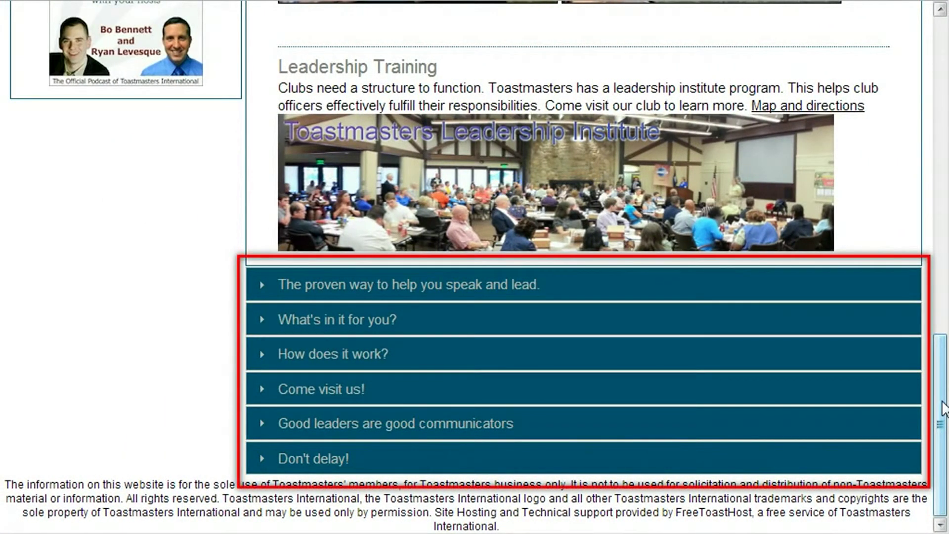
{"action": "left_click_drag", "start_coordinate": [944, 409], "coordinate": [944, 290]}
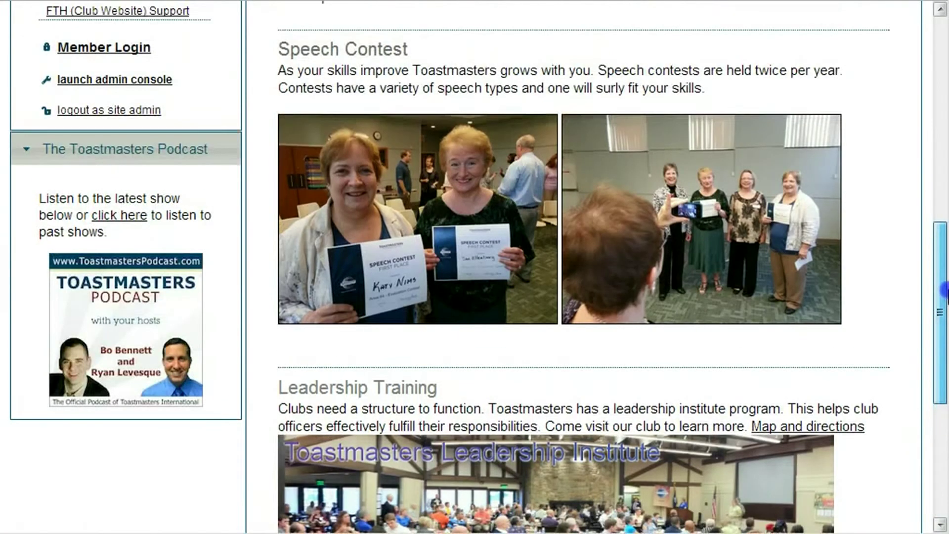
{"action": "left_click", "coordinate": [135, 81]}
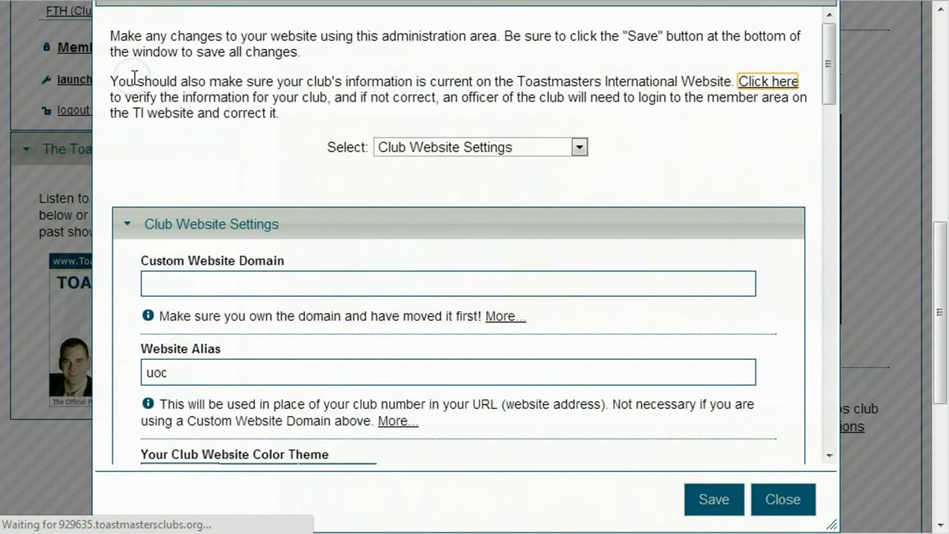
{"action": "left_click_drag", "start_coordinate": [826, 85], "coordinate": [825, 420]}
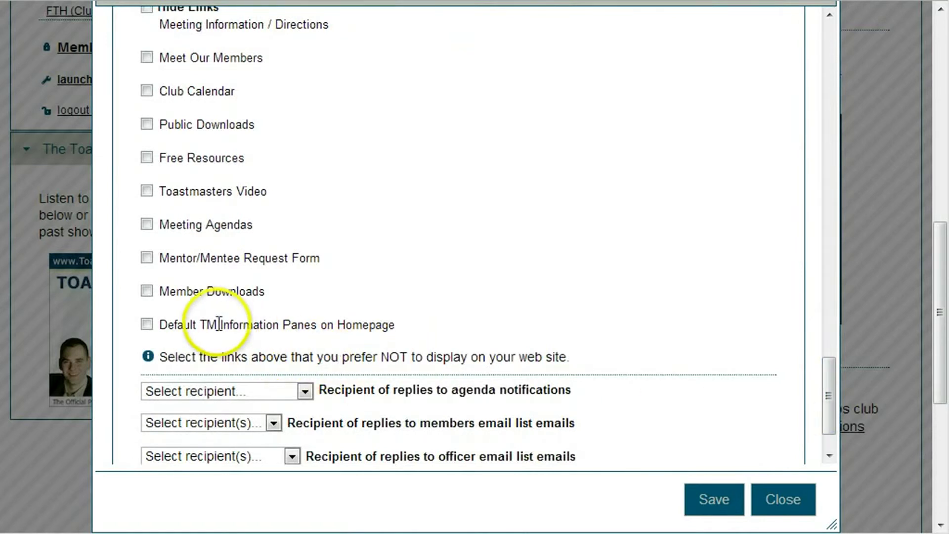
{"action": "left_click", "coordinate": [146, 324]}
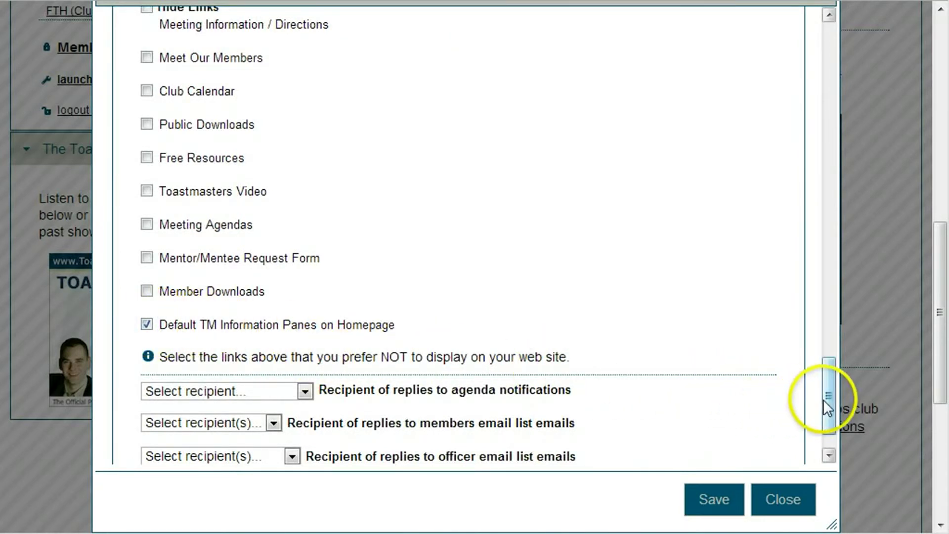
- Save the club website settings and close the admin console to review the home page down to its footer
{"action": "left_click_drag", "start_coordinate": [826, 405], "coordinate": [826, 384]}
{"action": "left_click", "coordinate": [717, 498]}
{"action": "left_click", "coordinate": [783, 505]}
{"action": "left_click", "coordinate": [784, 500]}
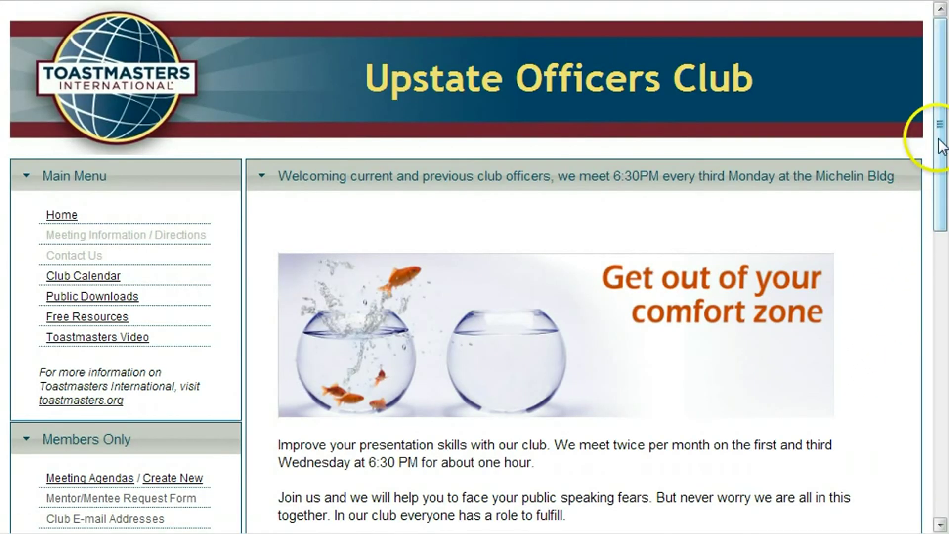
{"action": "left_click_drag", "start_coordinate": [941, 146], "coordinate": [942, 470]}
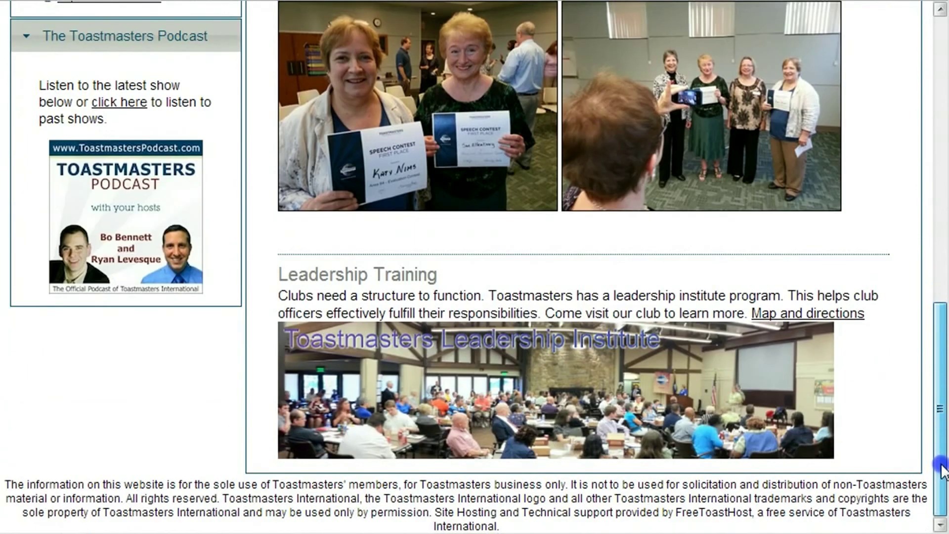